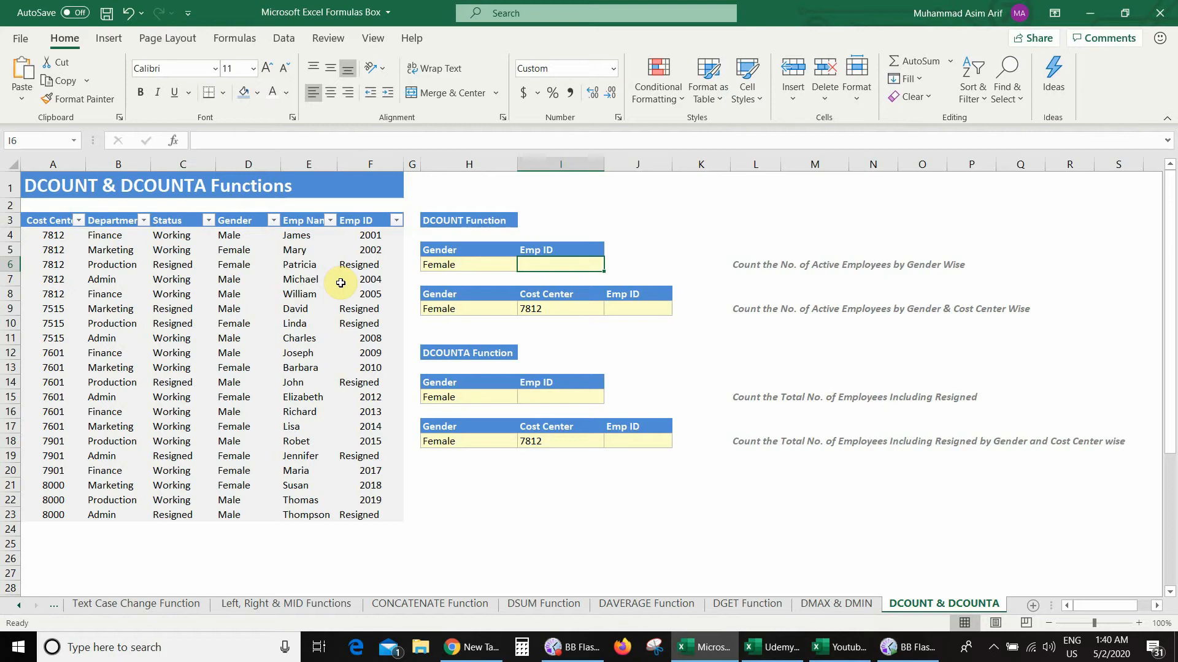
# Step: Start a DCOUNT formula in I6 with the full employee table A3:F23 as its database argument
pyautogui.click(575, 309)
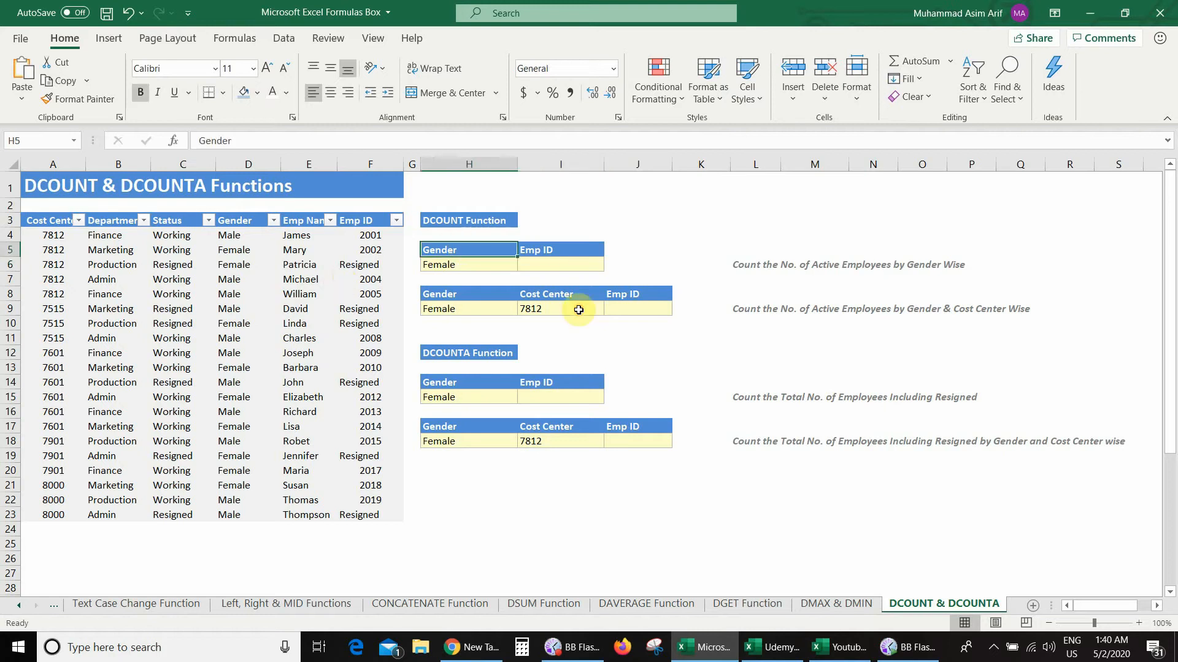
pyautogui.click(553, 263)
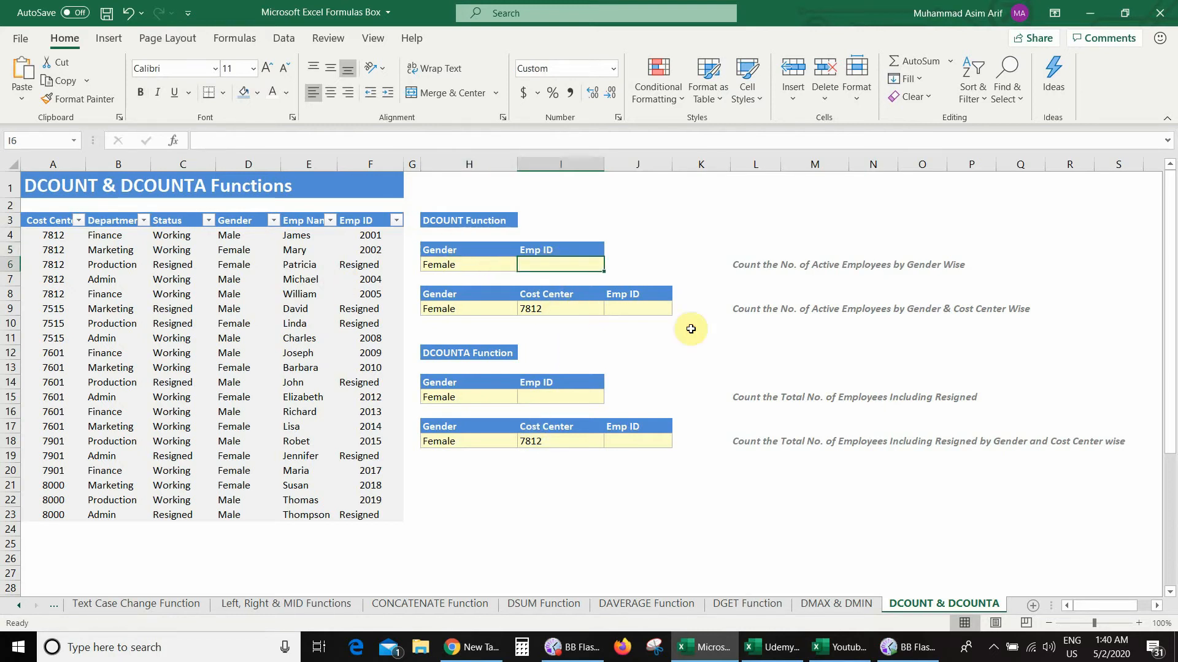
pyautogui.write('=dcou')
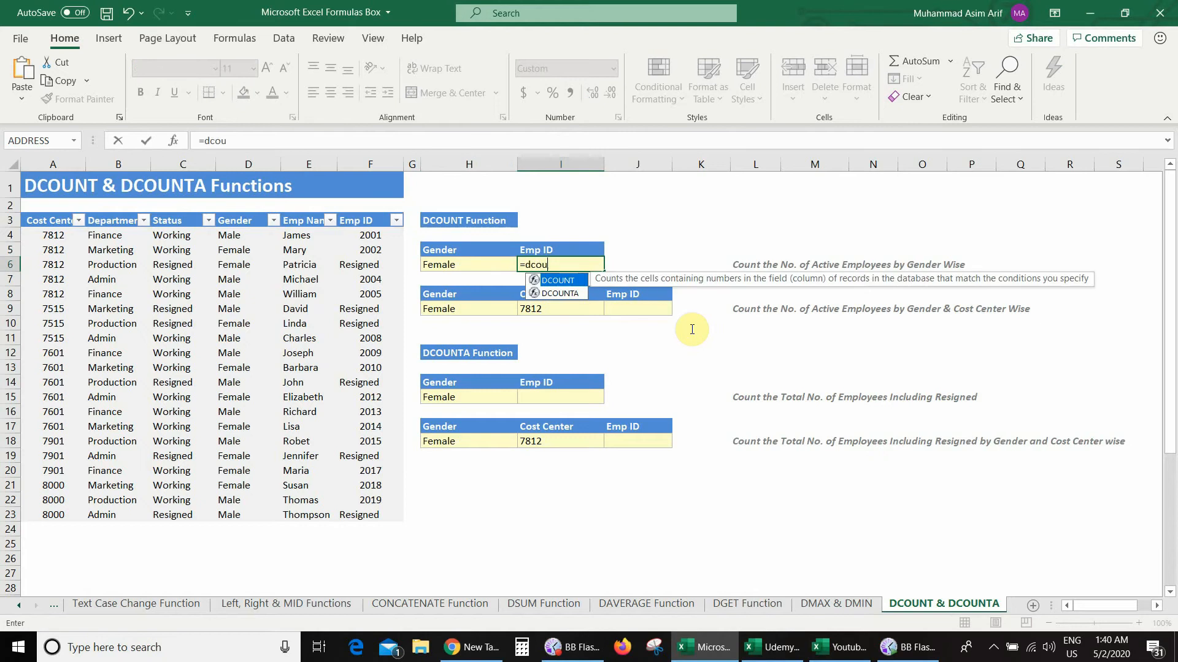
pyautogui.write('nt(')
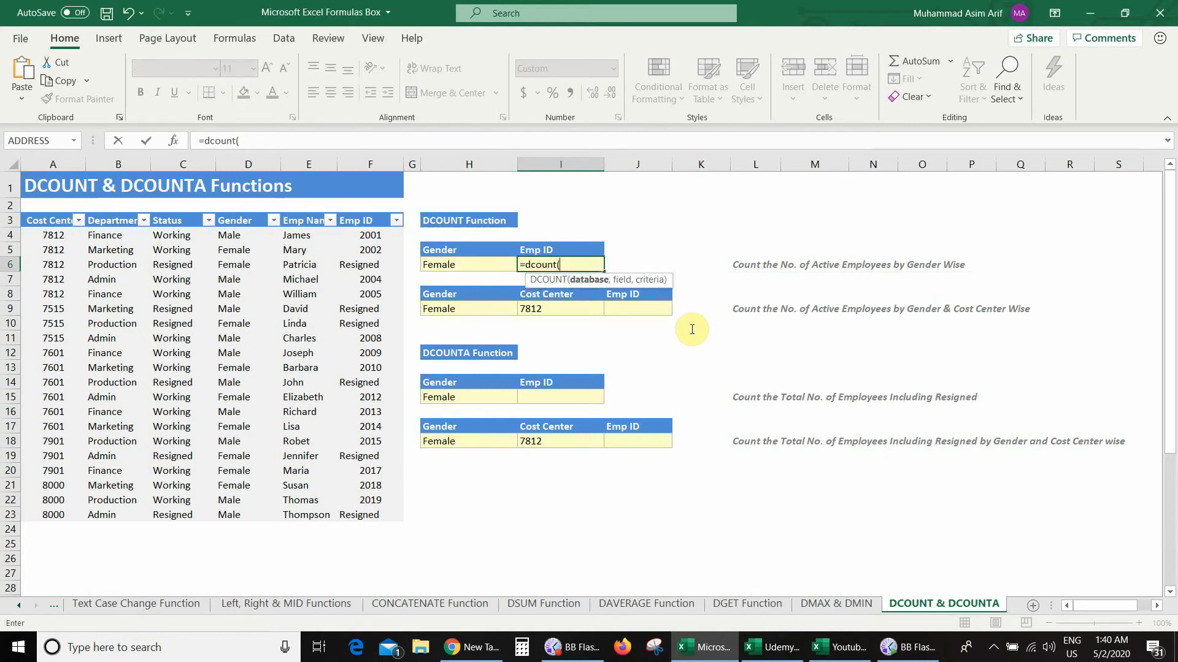
pyautogui.click(36, 221)
pyautogui.hotkey('ctrl', 'shift', 'Right')
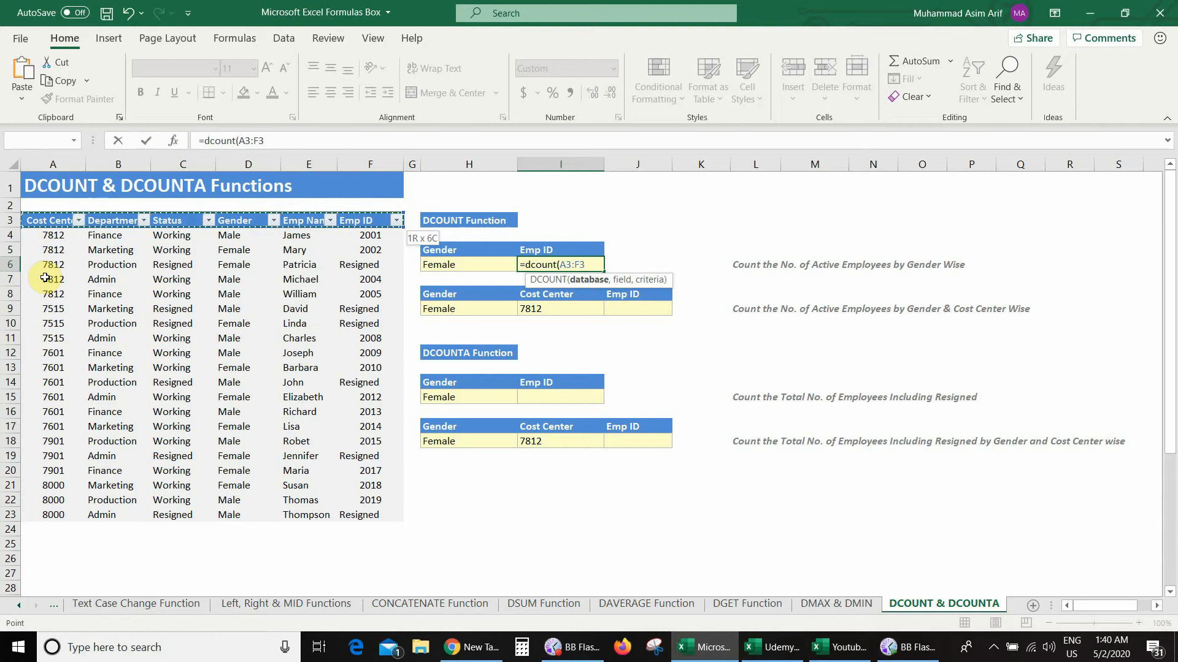
pyautogui.hotkey('ctrl', 'shift', 'Down')
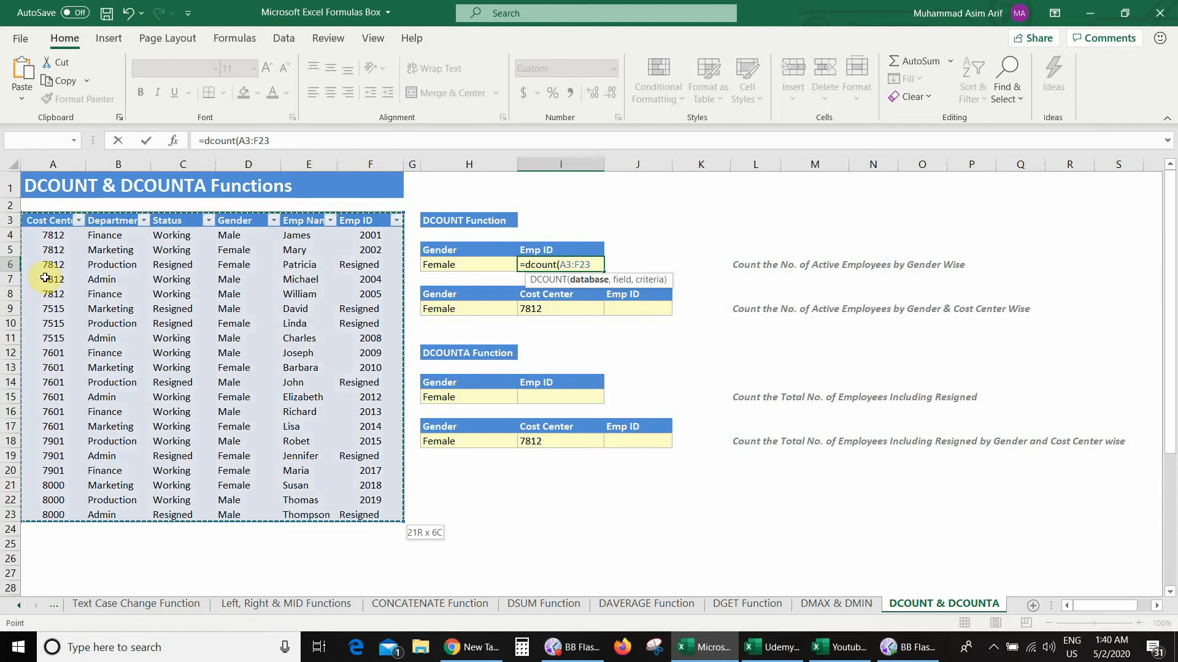
pyautogui.write(',')
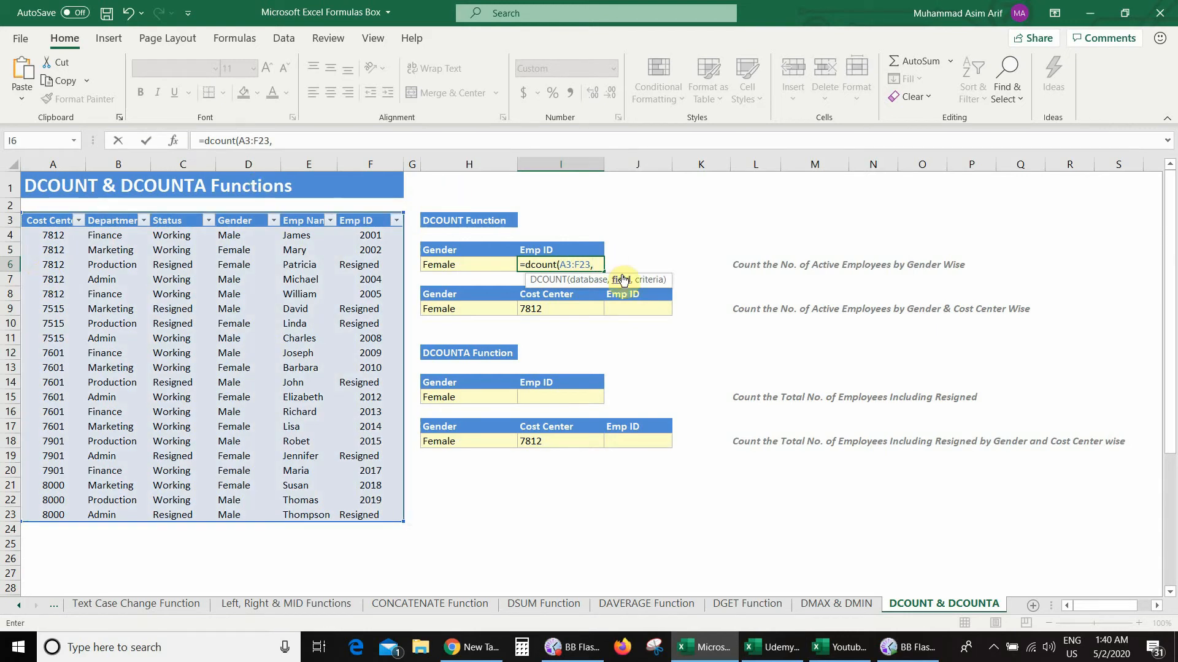
# Step: Complete the DCOUNT formula in I6 with the Emp ID header I5 as field and H5:H6 as criteria
pyautogui.click(573, 250)
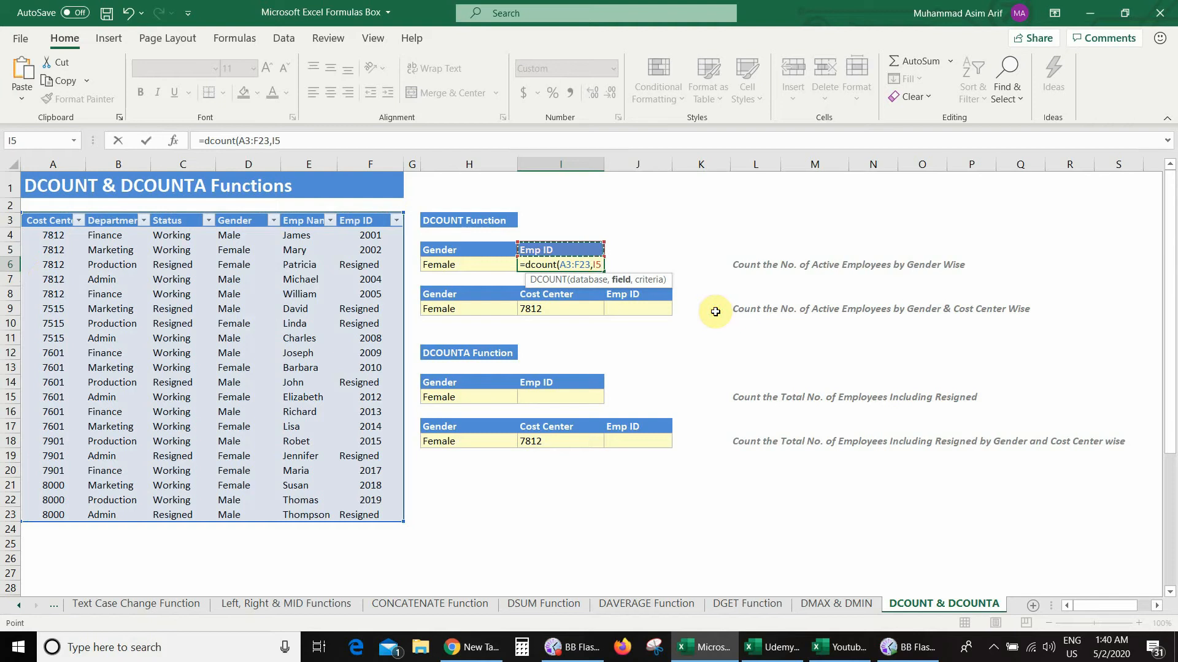
pyautogui.write(',')
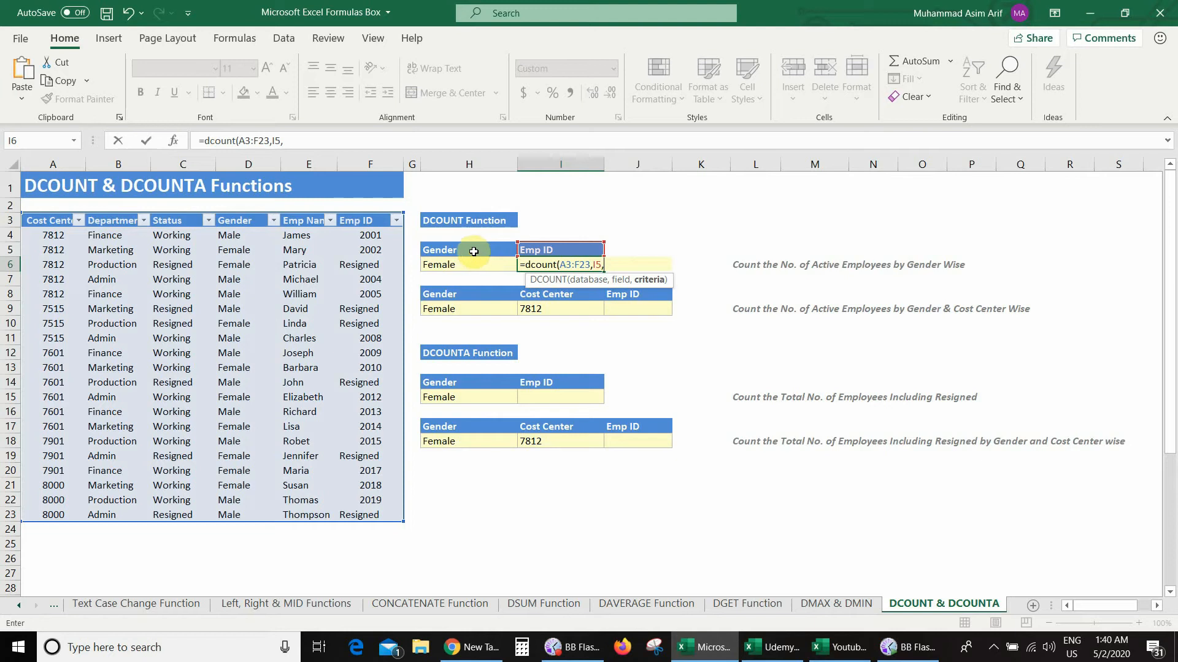
pyautogui.moveTo(469, 252); pyautogui.dragTo(473, 270)
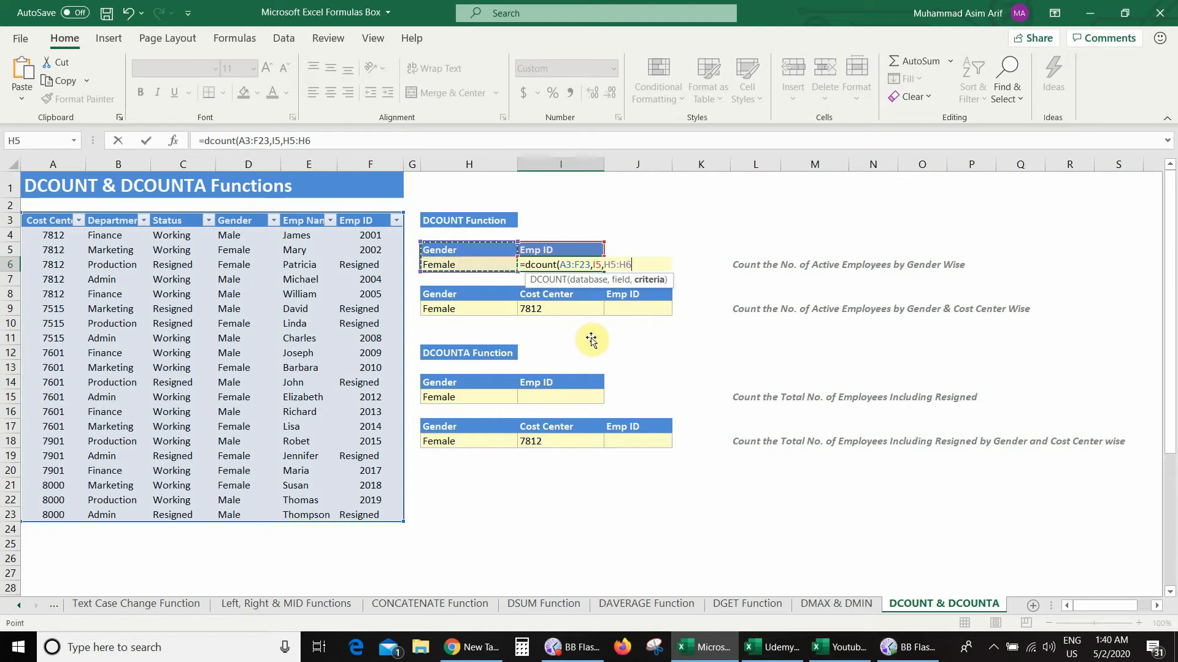
pyautogui.write(')')
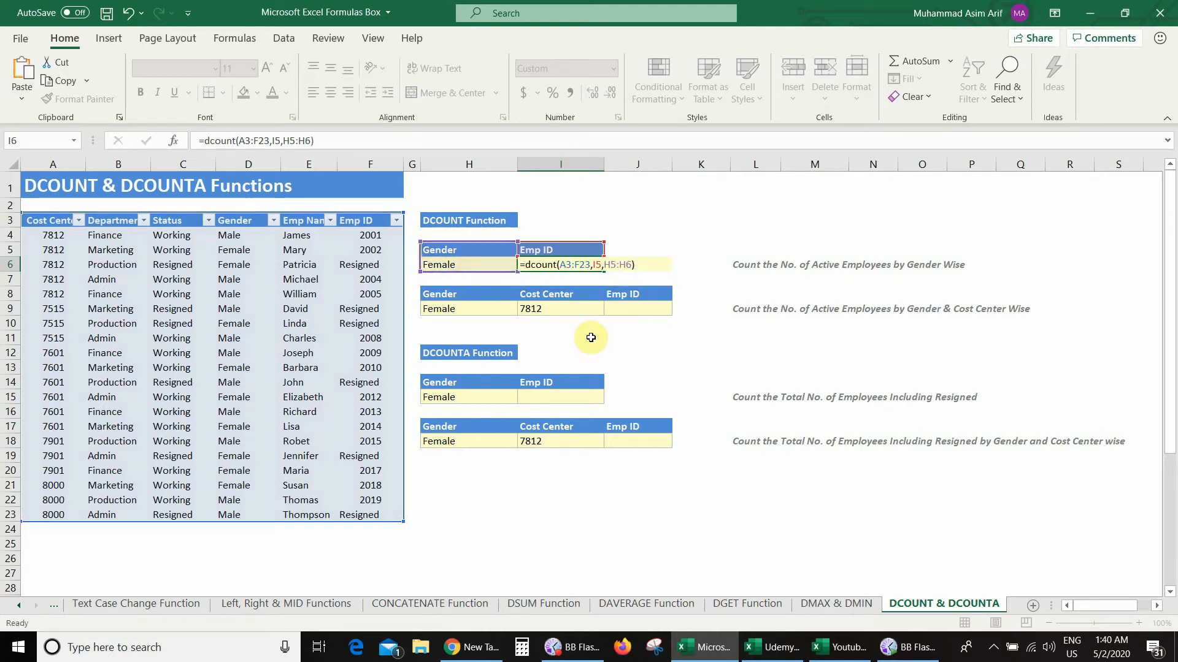
pyautogui.press('Return')
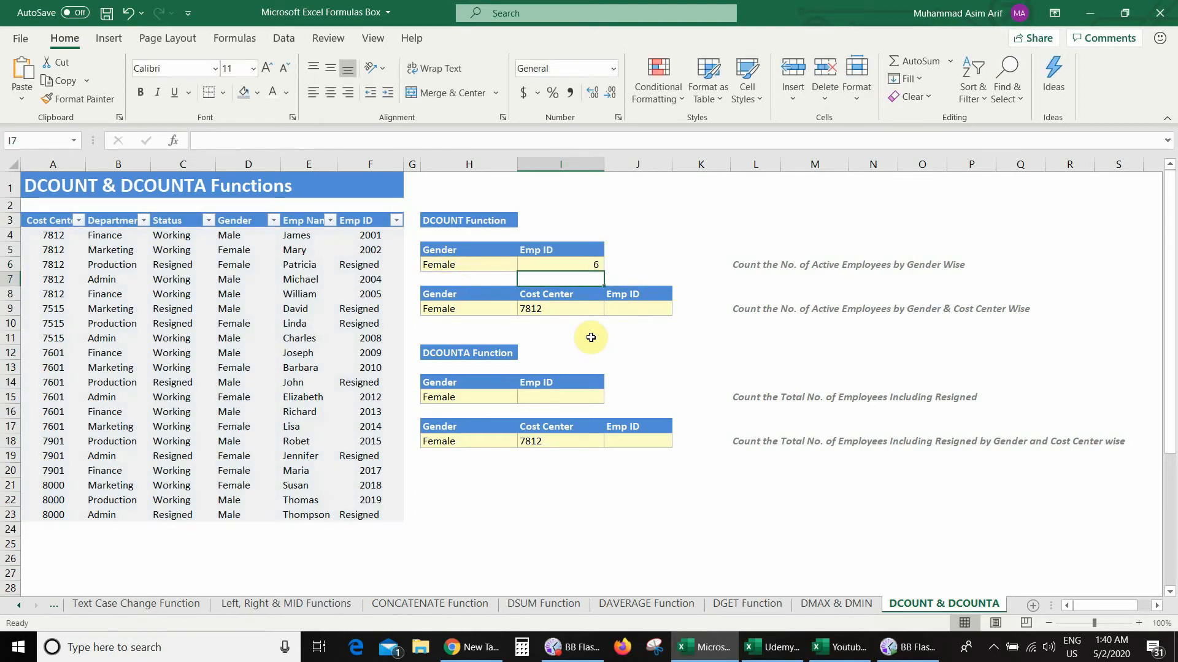
pyautogui.click(561, 262)
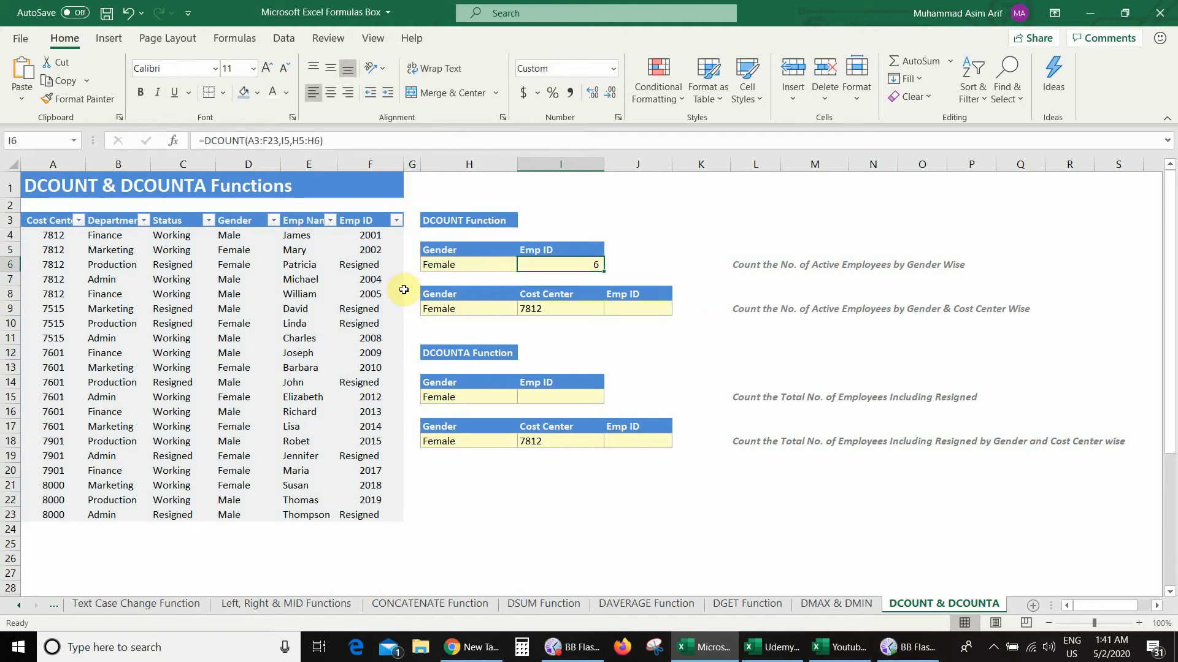
# Step: Change the gender criterion in H6 to Male
pyautogui.click(500, 262)
pyautogui.hotkey('alt', 'Down')
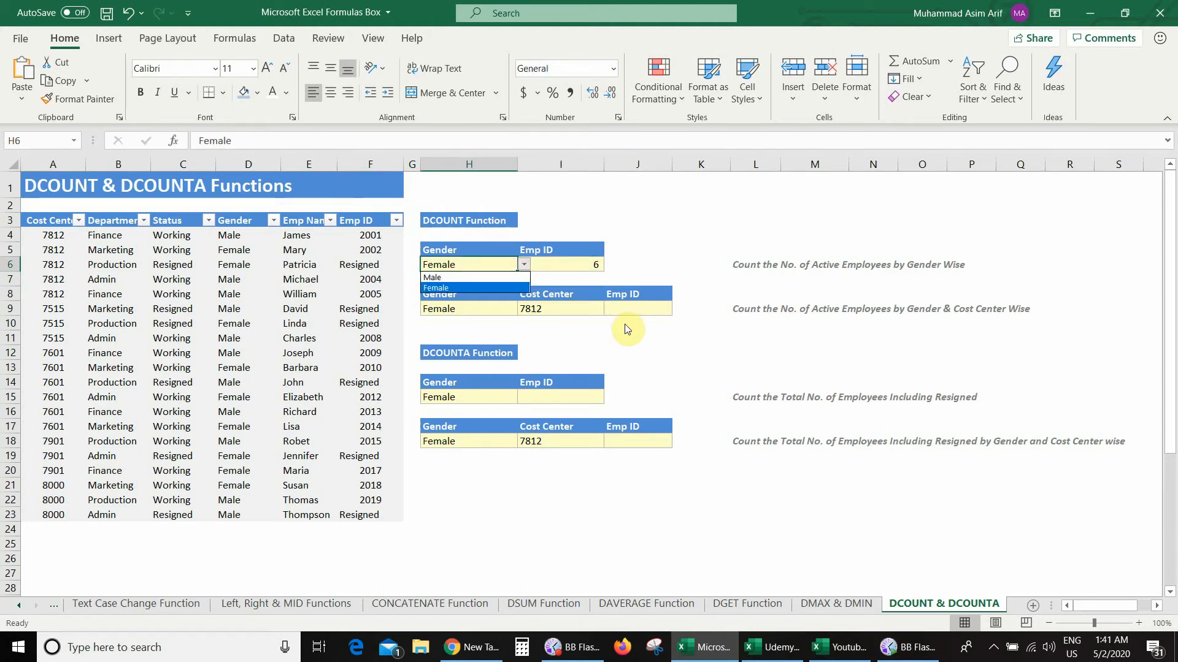
pyautogui.press('Up')
pyautogui.press('Return')
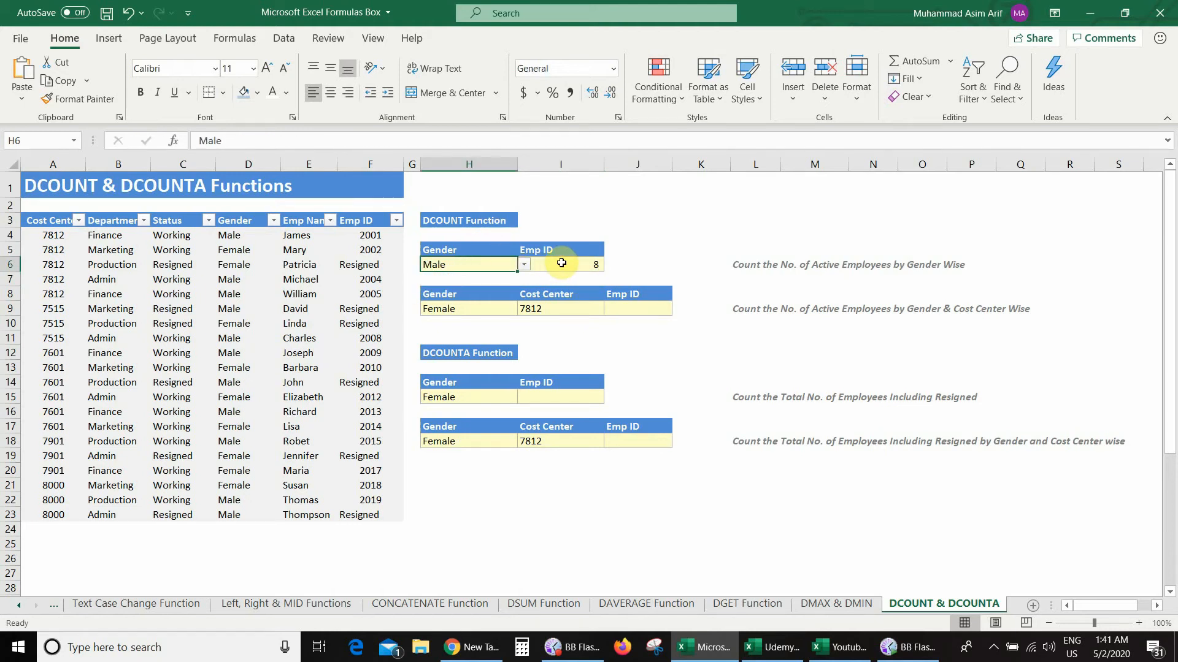
# Step: Review the arguments of the DCOUNT formula in I6 without changing them
pyautogui.click(561, 263)
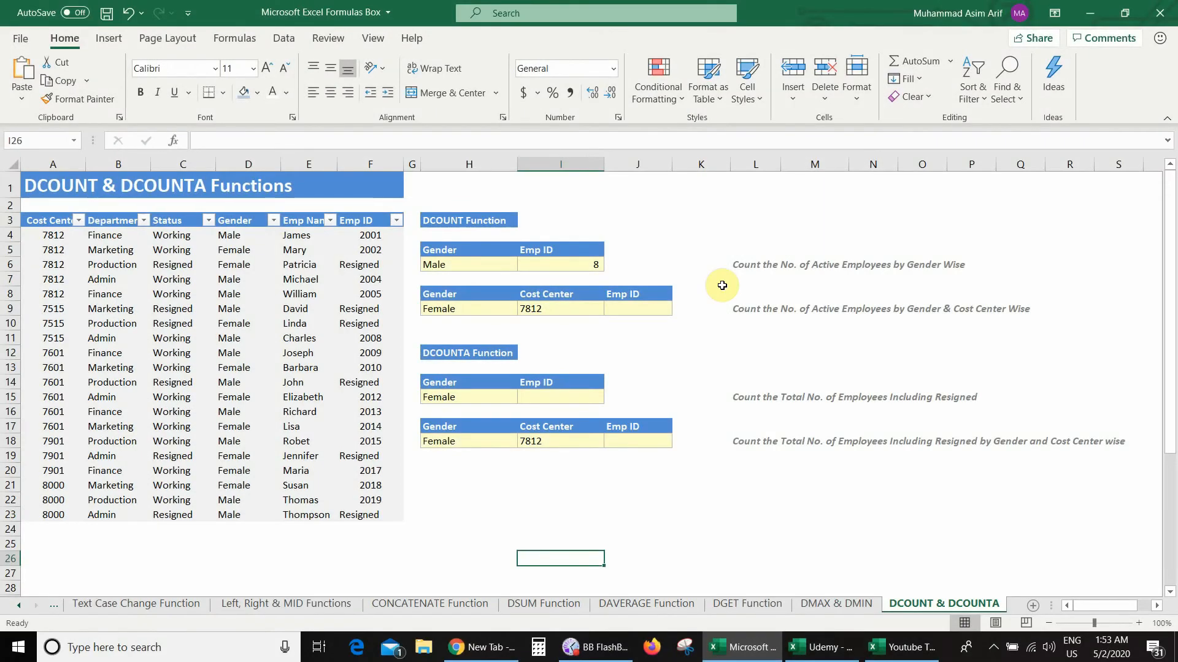
pyautogui.doubleClick(589, 263)
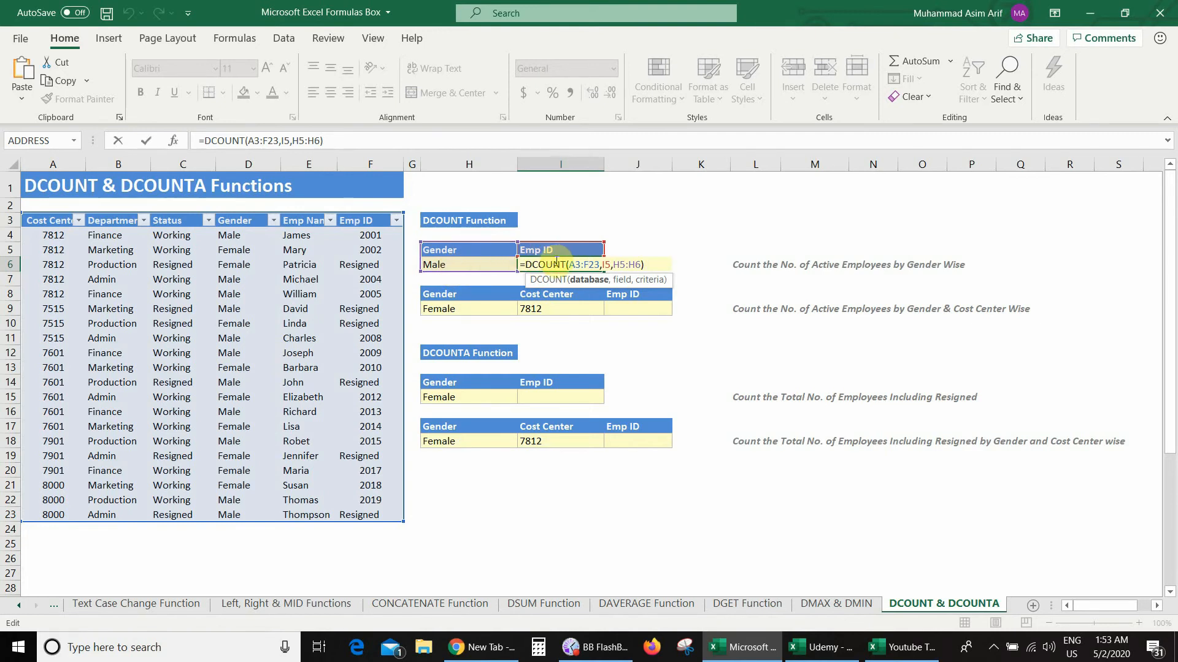
pyautogui.press('Return')
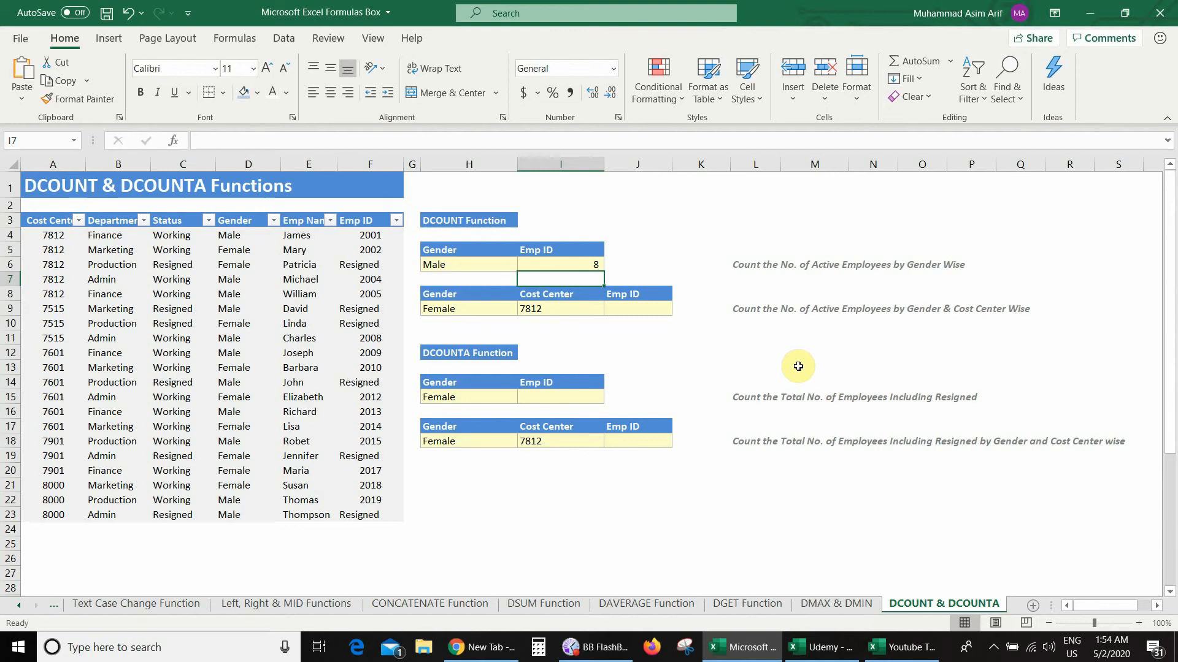
# Step: Start a DCOUNT formula in J9 with the employee table A3:F23 as its database argument
pyautogui.click(636, 309)
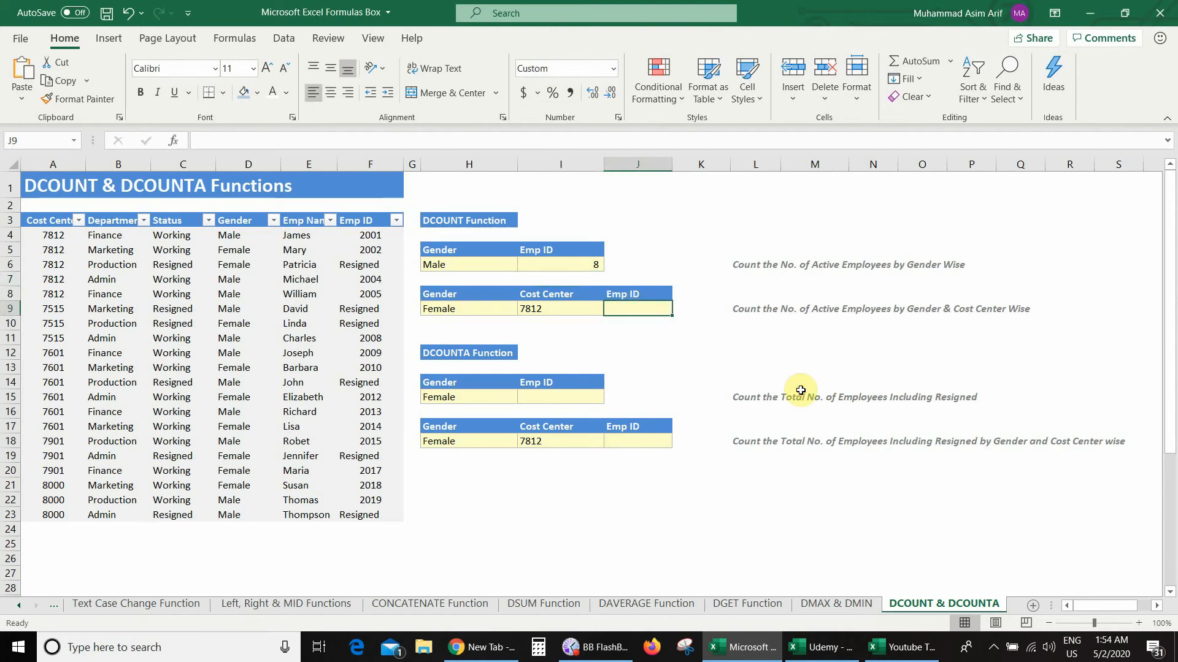
pyautogui.write('=')
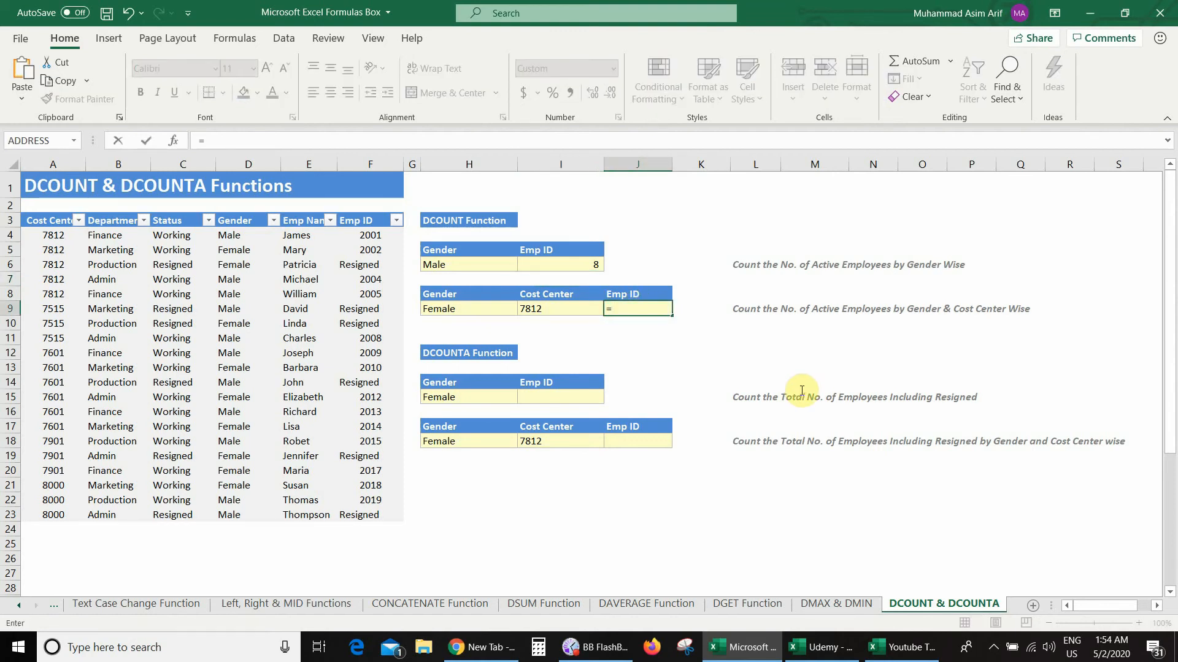
pyautogui.write('dcount(')
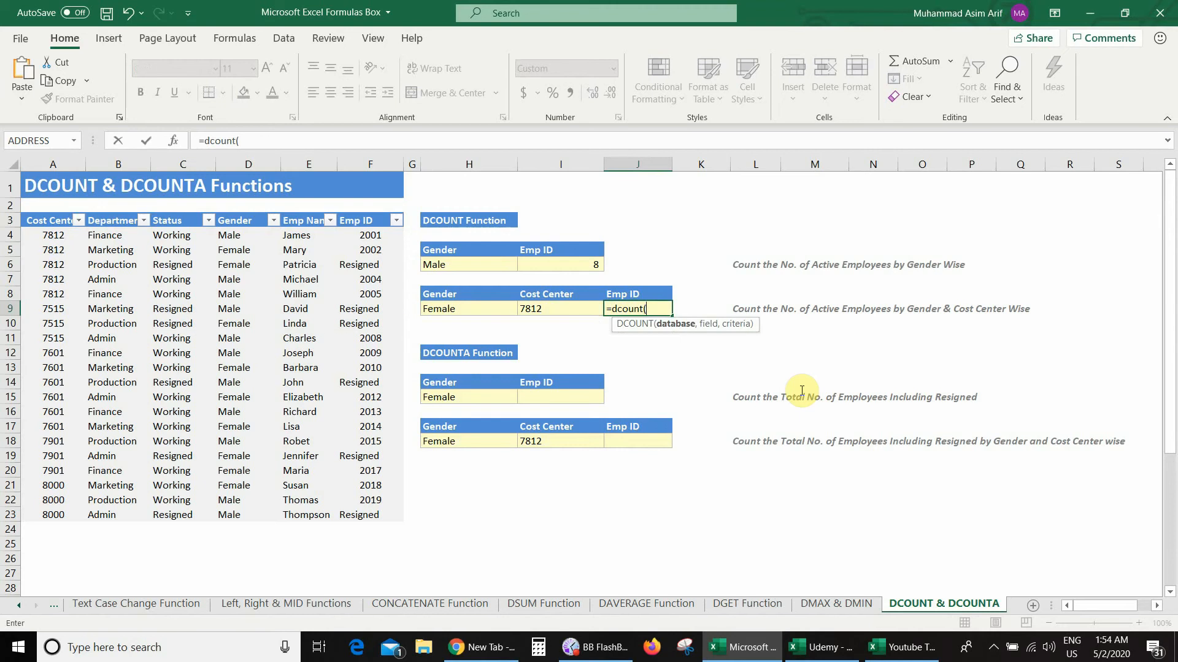
pyautogui.press('Left')
pyautogui.press('Left')
pyautogui.press('Left')
pyautogui.press('Left')
pyautogui.press('Left')
pyautogui.press('Left')
pyautogui.press('Left')
pyautogui.press('Left')
pyautogui.press('Left')
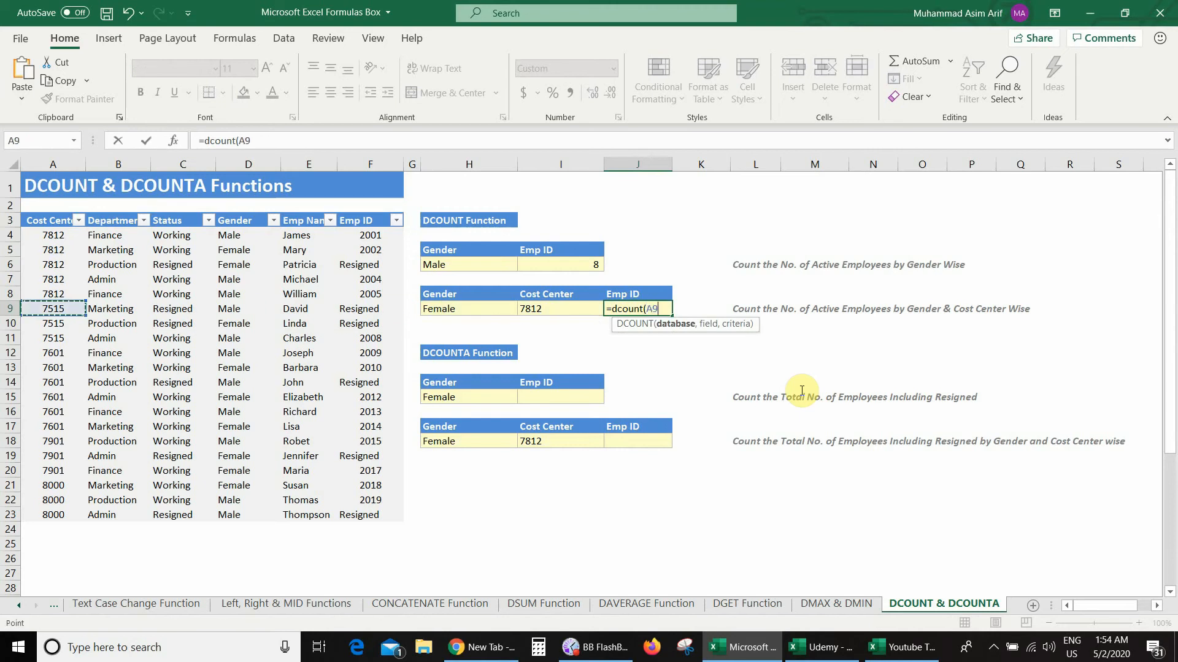
pyautogui.hotkey('ctrl', 'Up')
pyautogui.hotkey('ctrl', 'shift', 'Right')
pyautogui.hotkey('ctrl', 'shift', 'Down')
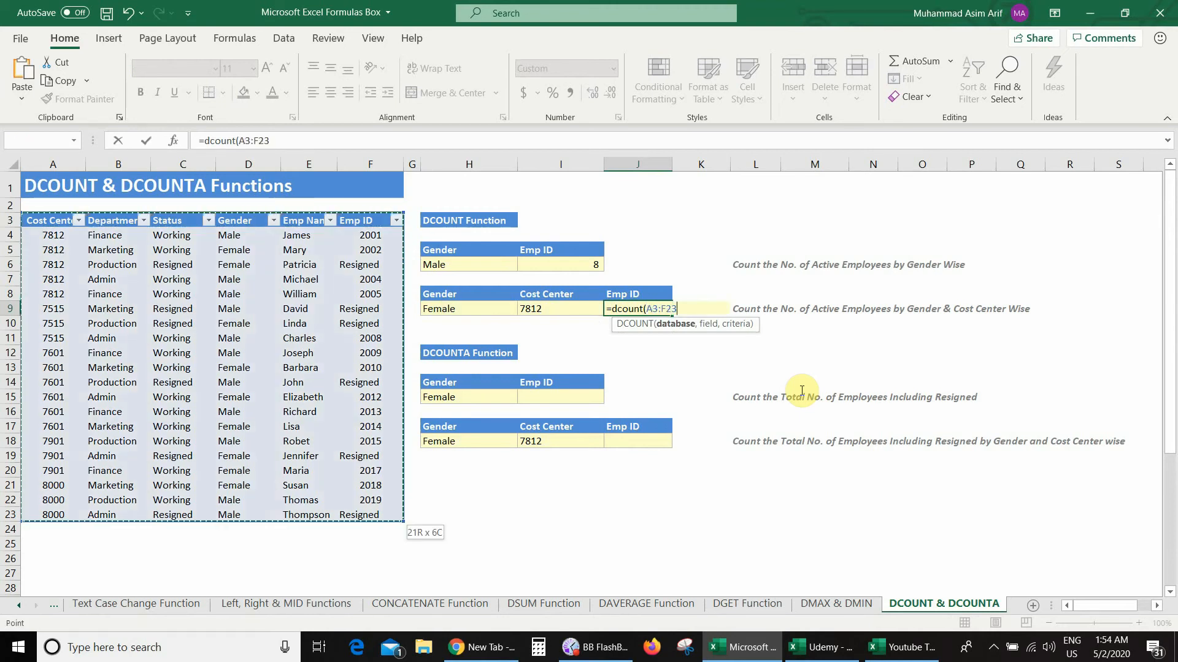
pyautogui.write(',')
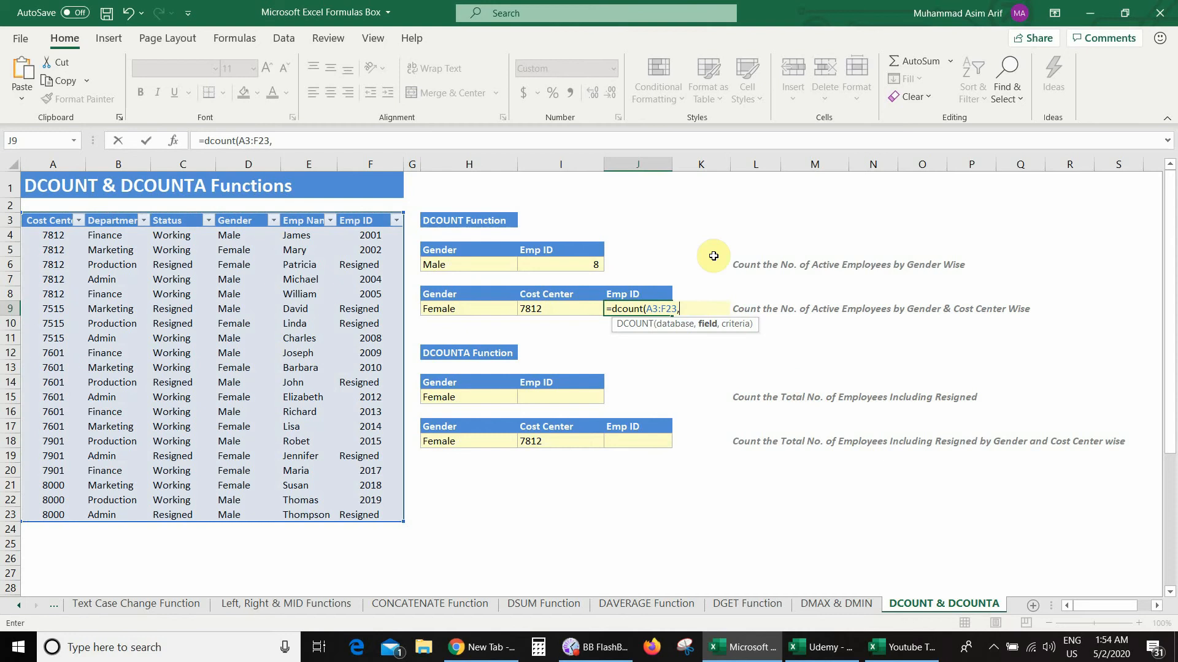
# Step: Complete the DCOUNT formula in J9 with the Emp ID header J8 as field and H8:I9 as criteria
pyautogui.click(649, 293)
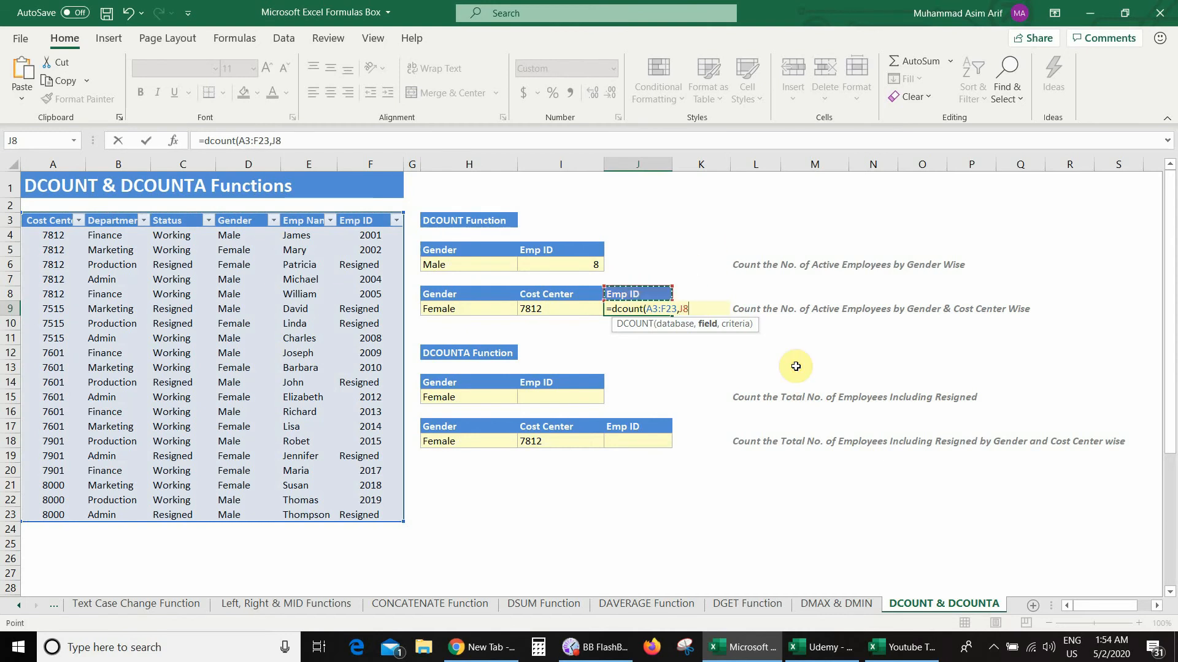
pyautogui.write(',')
pyautogui.press('Left')
pyautogui.press('Left')
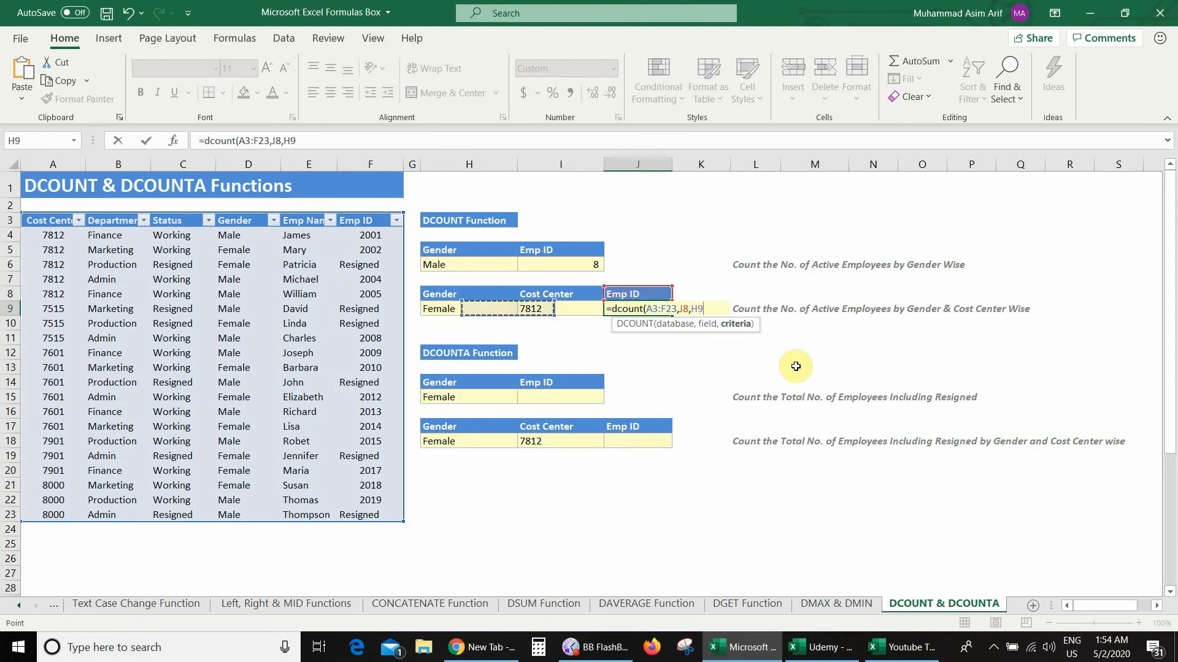
pyautogui.press('Up')
pyautogui.hotkey('shift', 'Right')
pyautogui.hotkey('shift', 'Down')
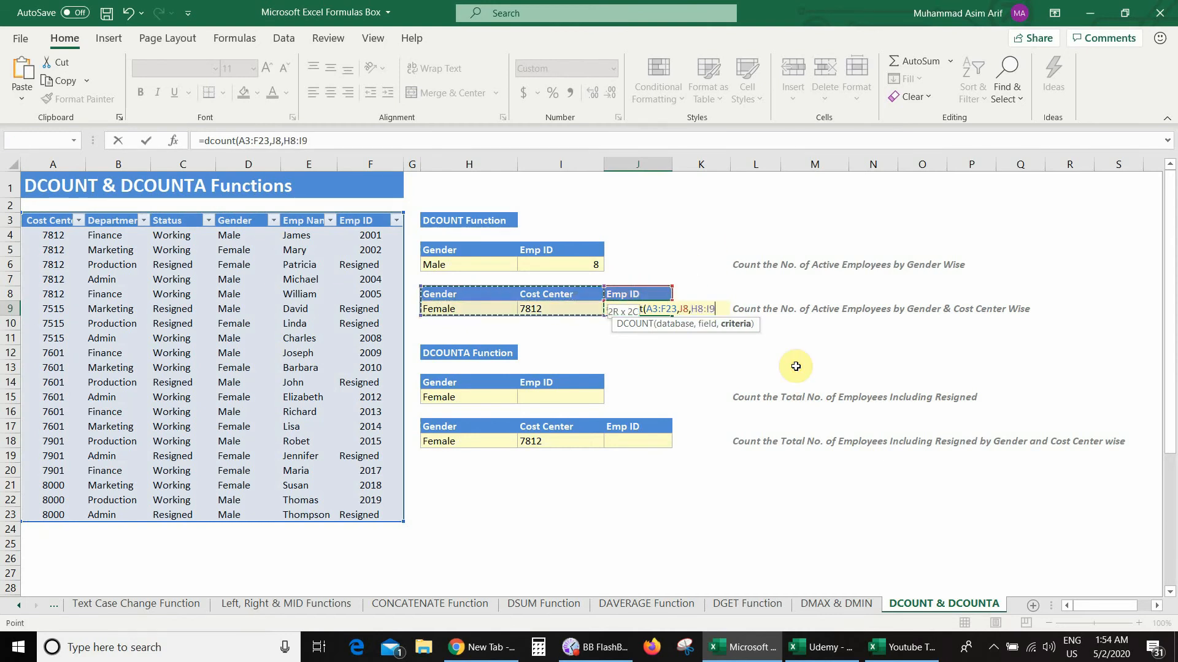
pyautogui.write(')')
pyautogui.press('Return')
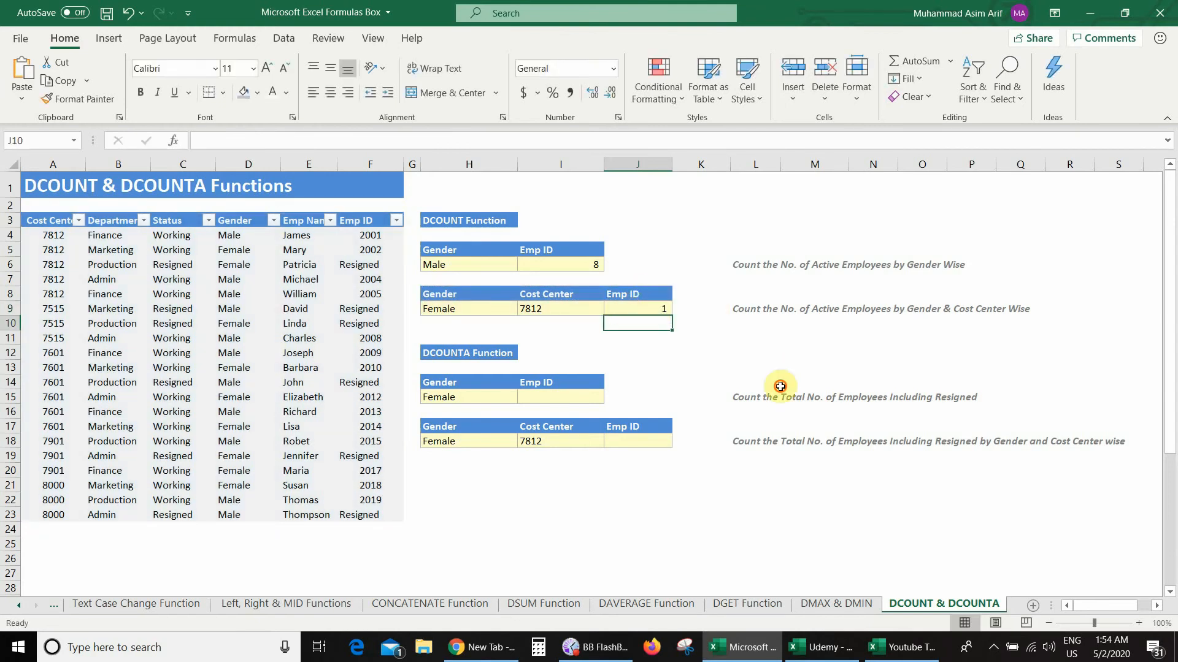
pyautogui.press('Up')
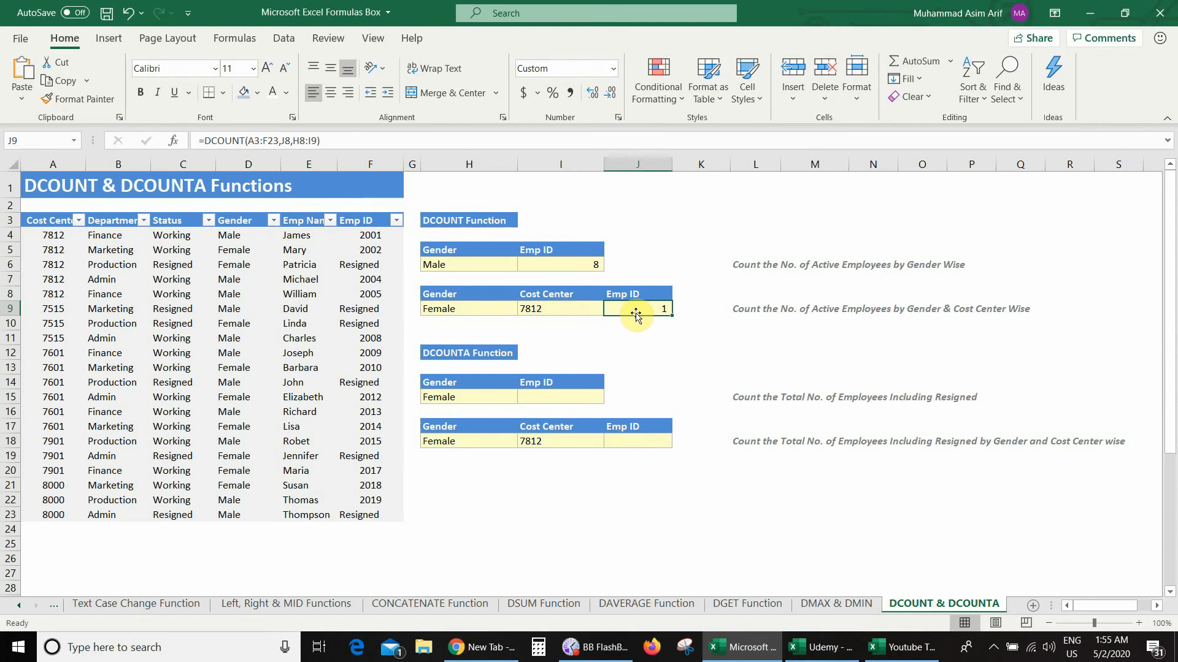
# Step: Change the gender criterion in H9 to Male and check the count in J9
pyautogui.click(505, 309)
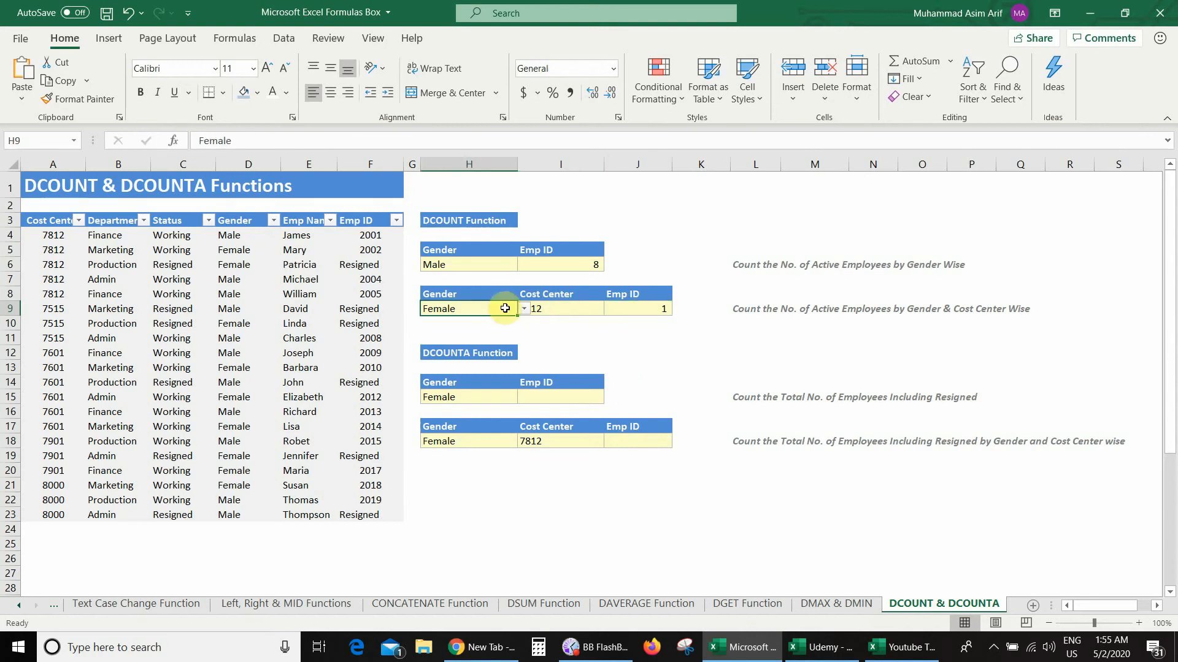
pyautogui.click(524, 309)
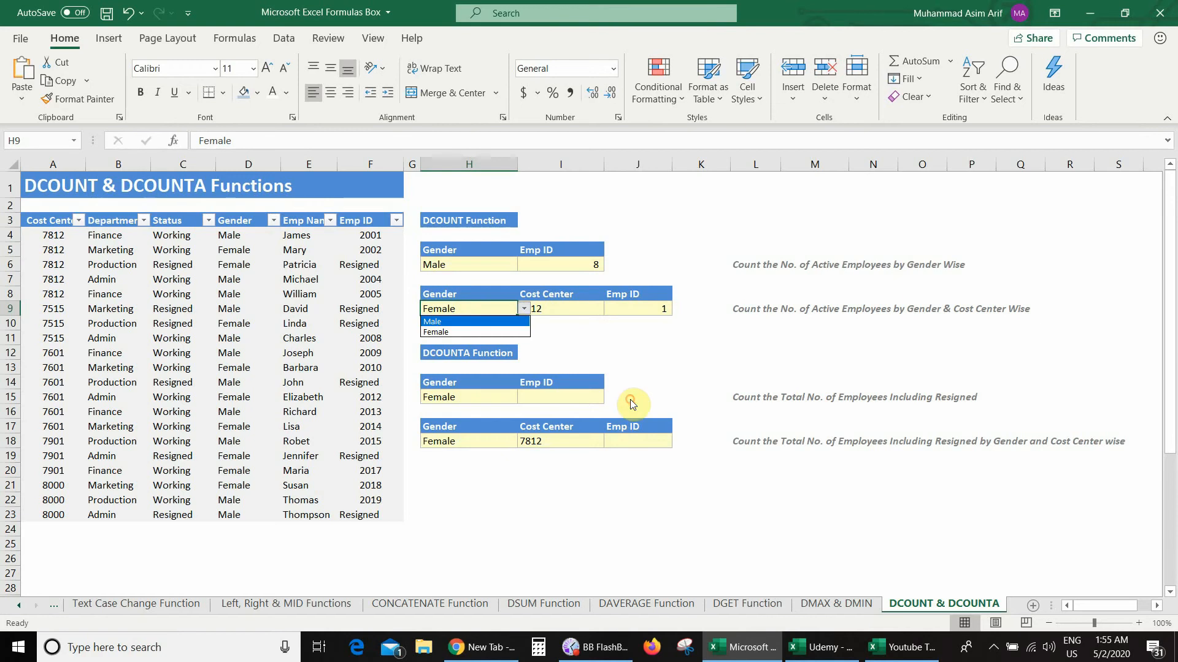
pyautogui.click(504, 320)
pyautogui.click(655, 314)
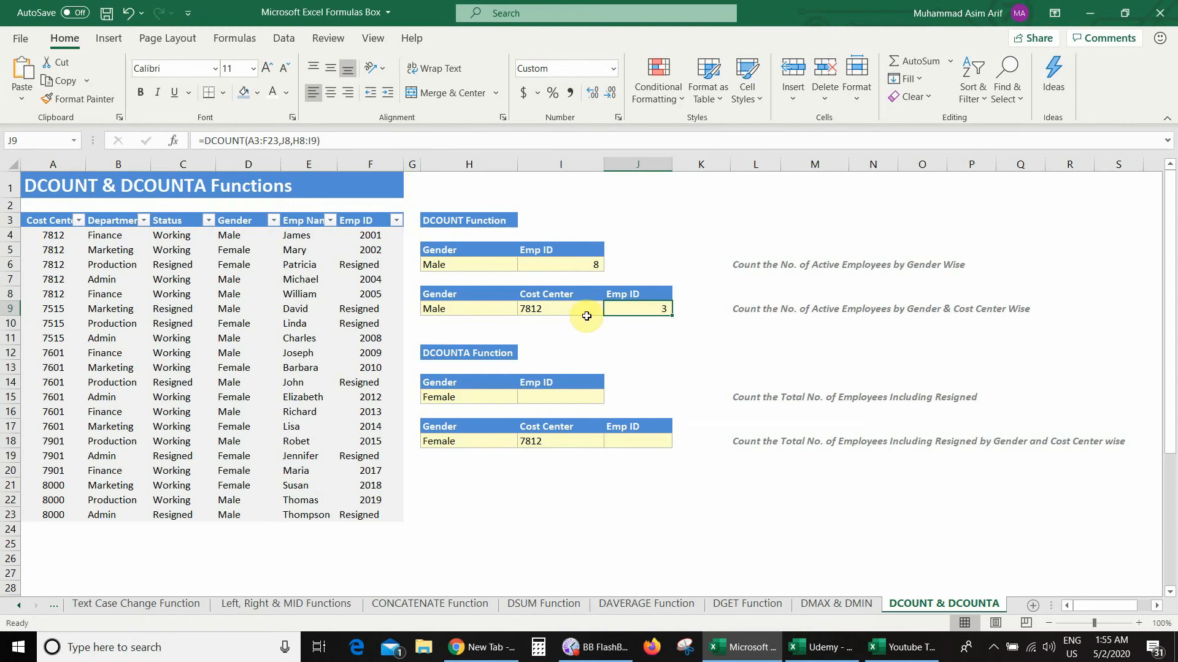
# Step: Change the cost center criterion in I9 to 7601 and check the count in J9
pyautogui.click(565, 310)
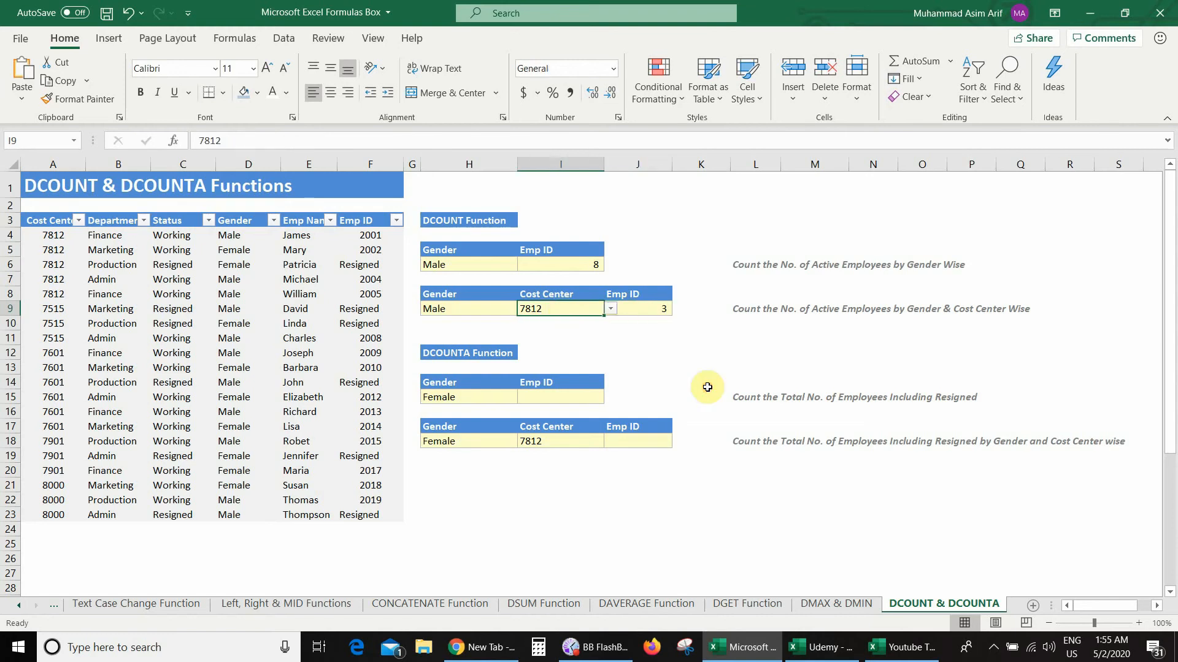
pyautogui.click(610, 309)
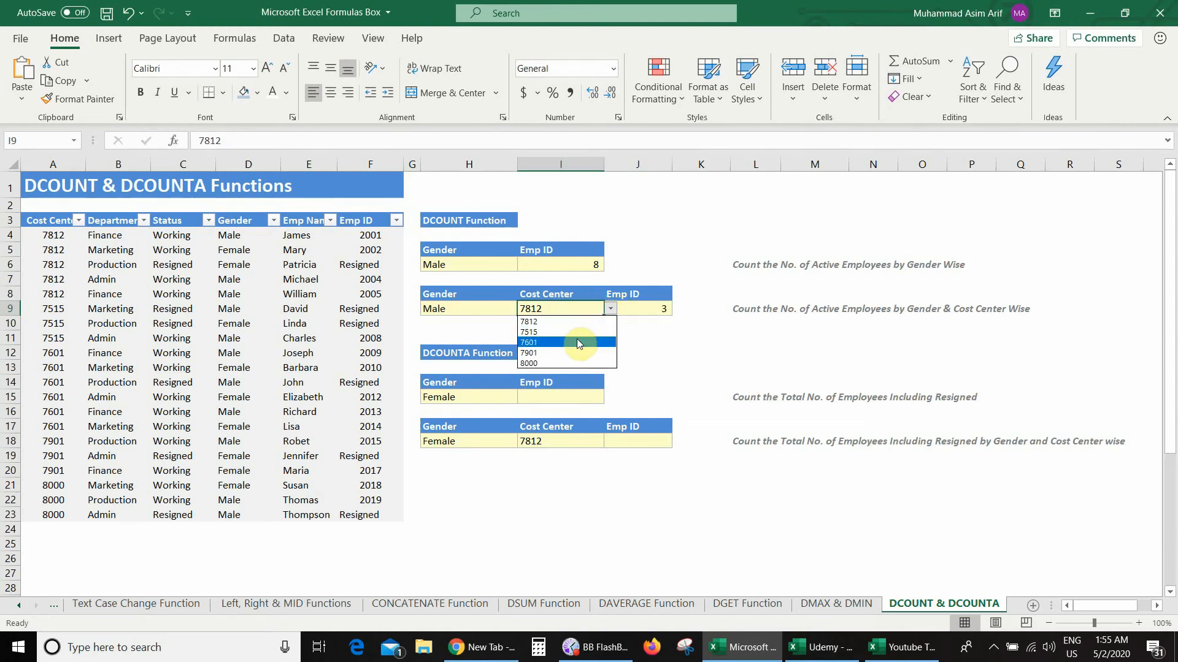
pyautogui.click(576, 343)
pyautogui.click(636, 309)
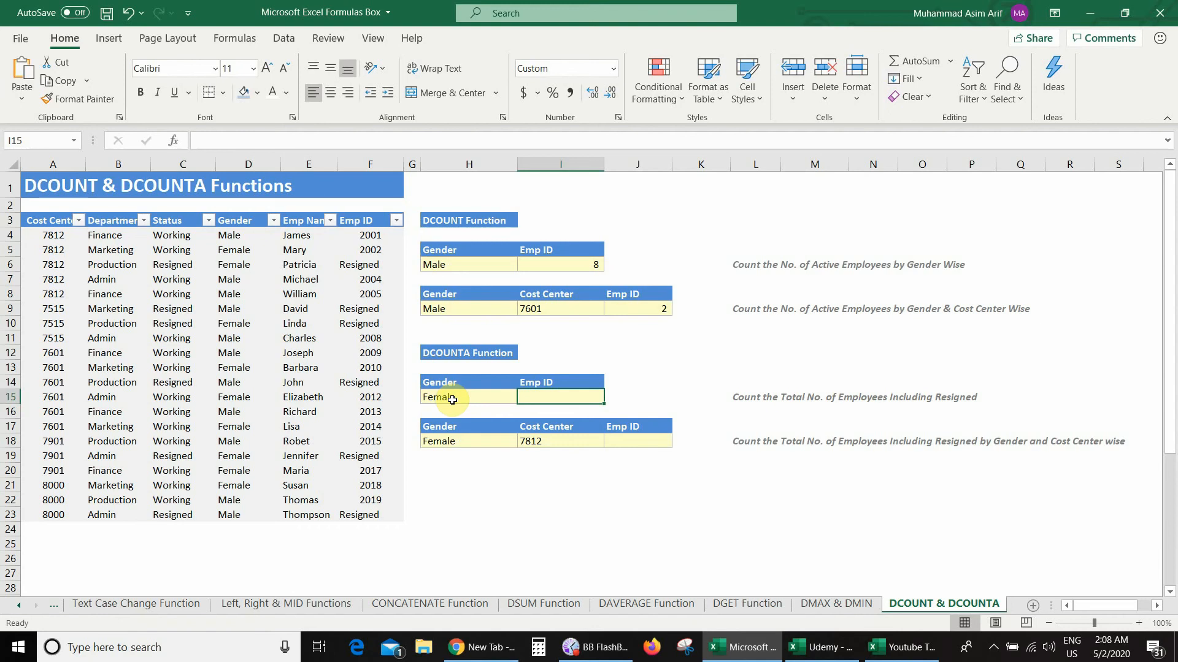
# Step: Start a DCOUNTA formula in I15 with the employee table A3:F23 as its database argument
pyautogui.click(374, 313)
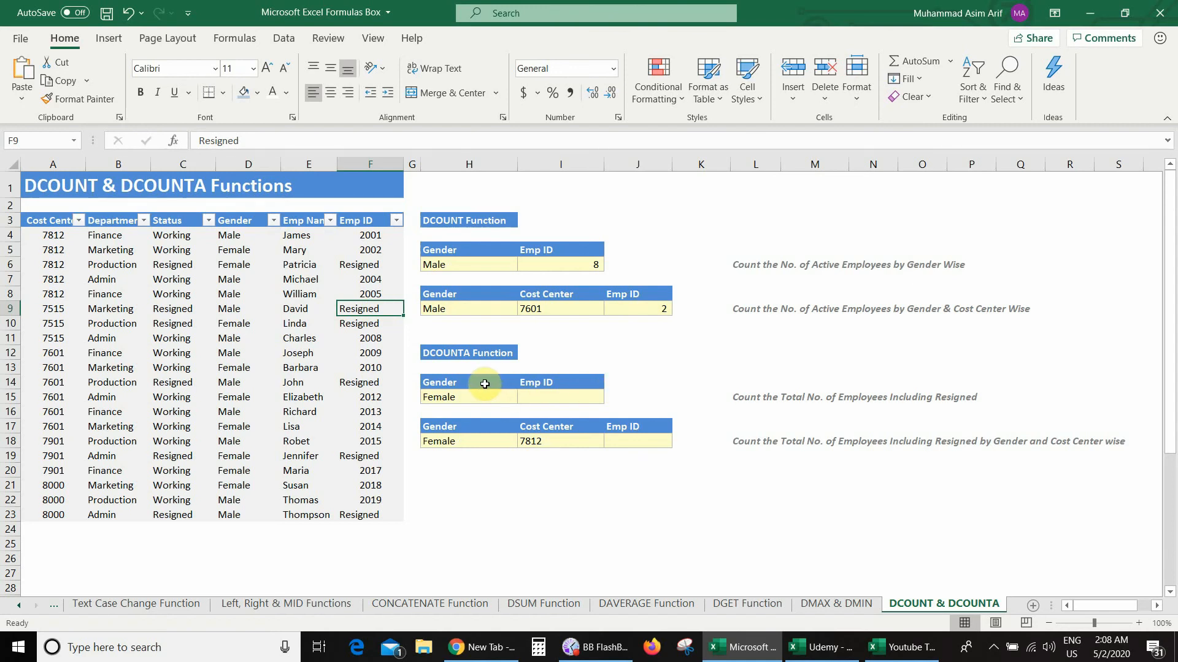
pyautogui.click(548, 397)
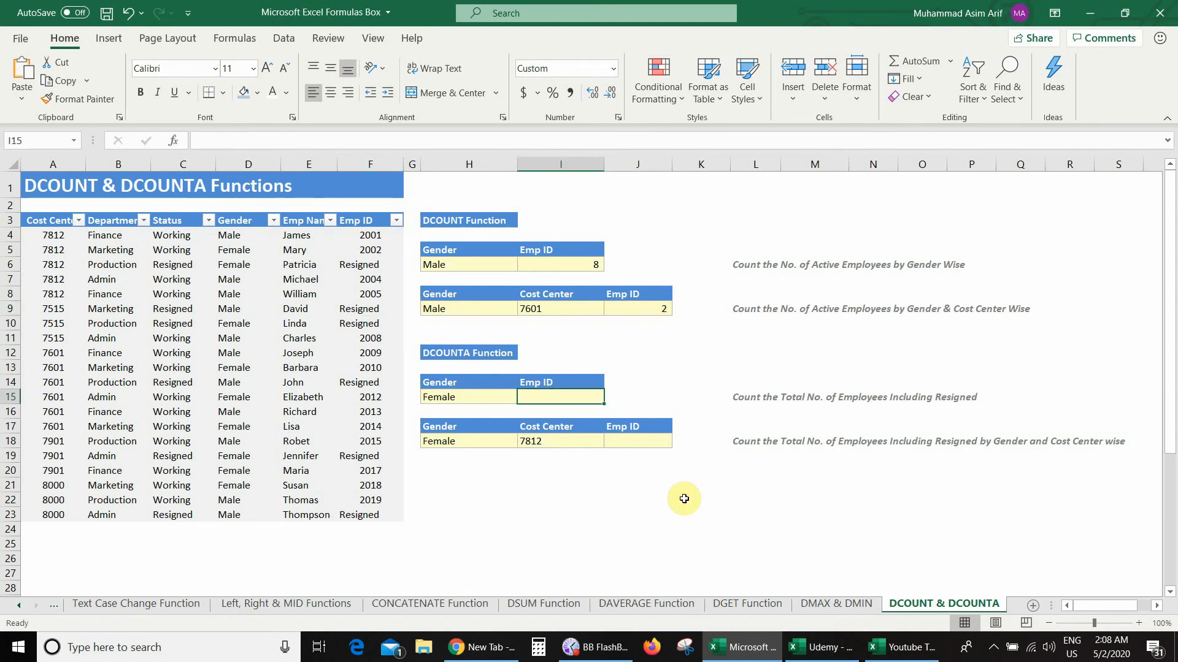
pyautogui.write('=dc')
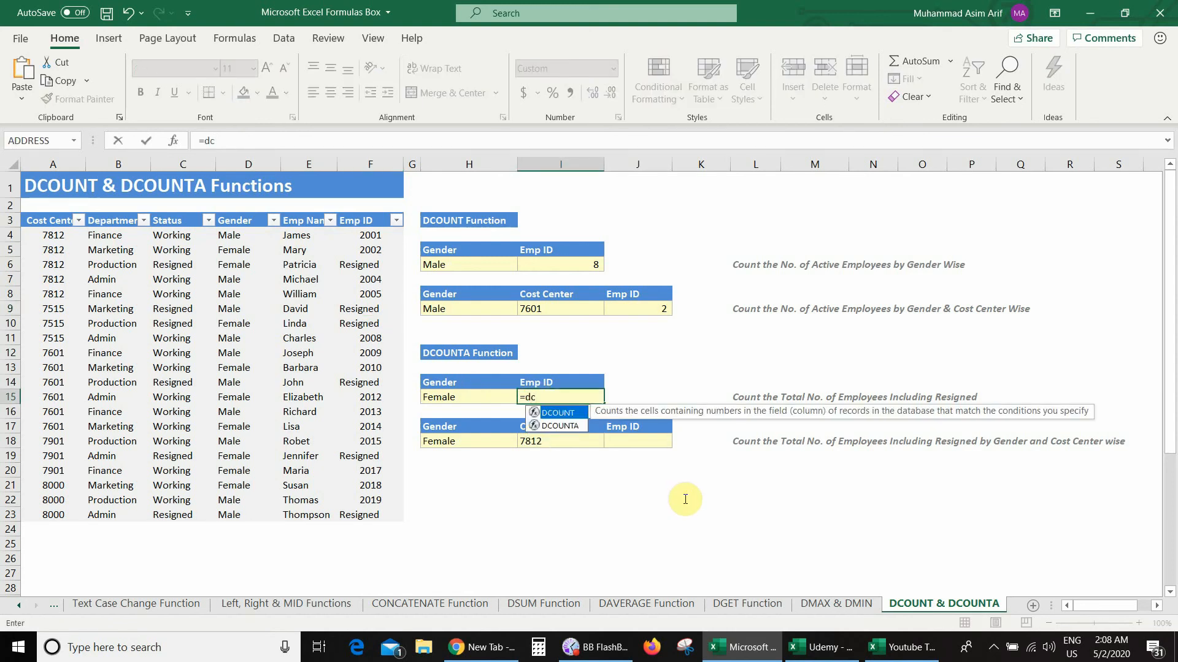
pyautogui.write('ounta(')
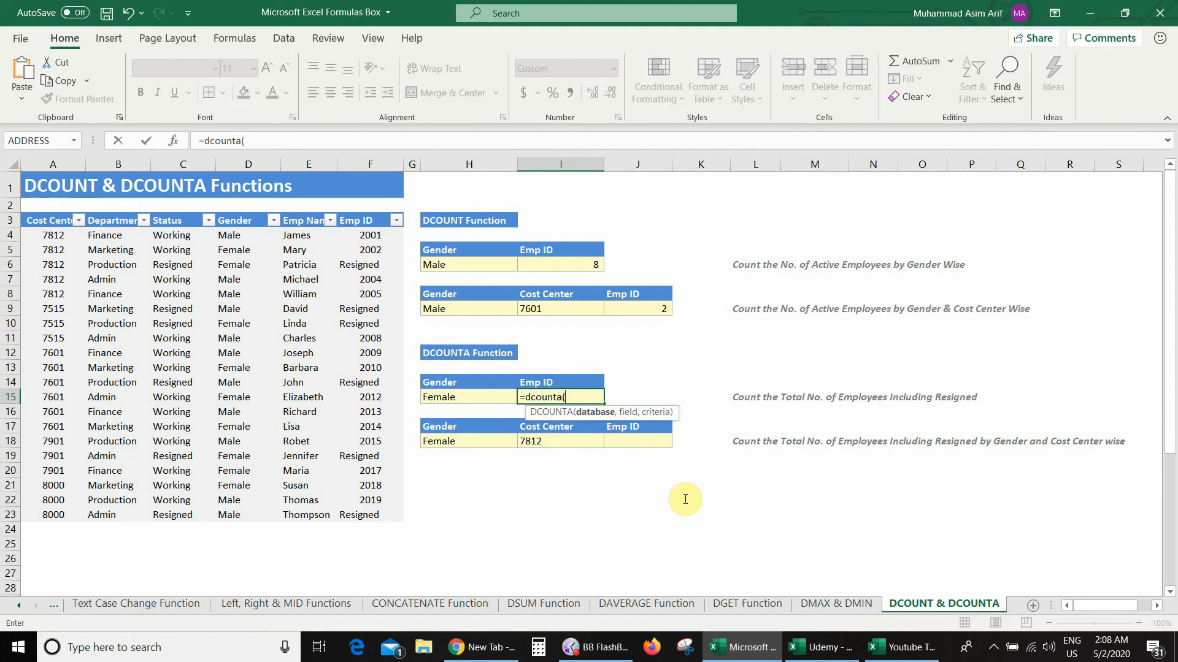
pyautogui.click(35, 225)
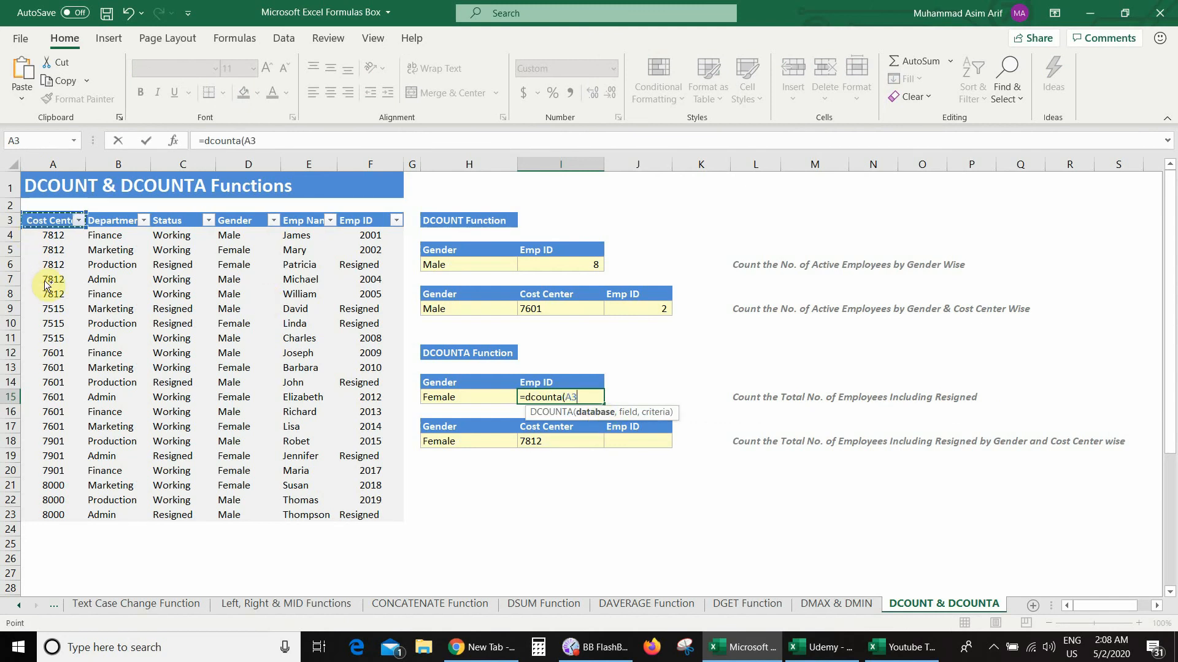
pyautogui.hotkey('ctrl', 'shift', 'Right')
pyautogui.hotkey('ctrl', 'shift', 'Down')
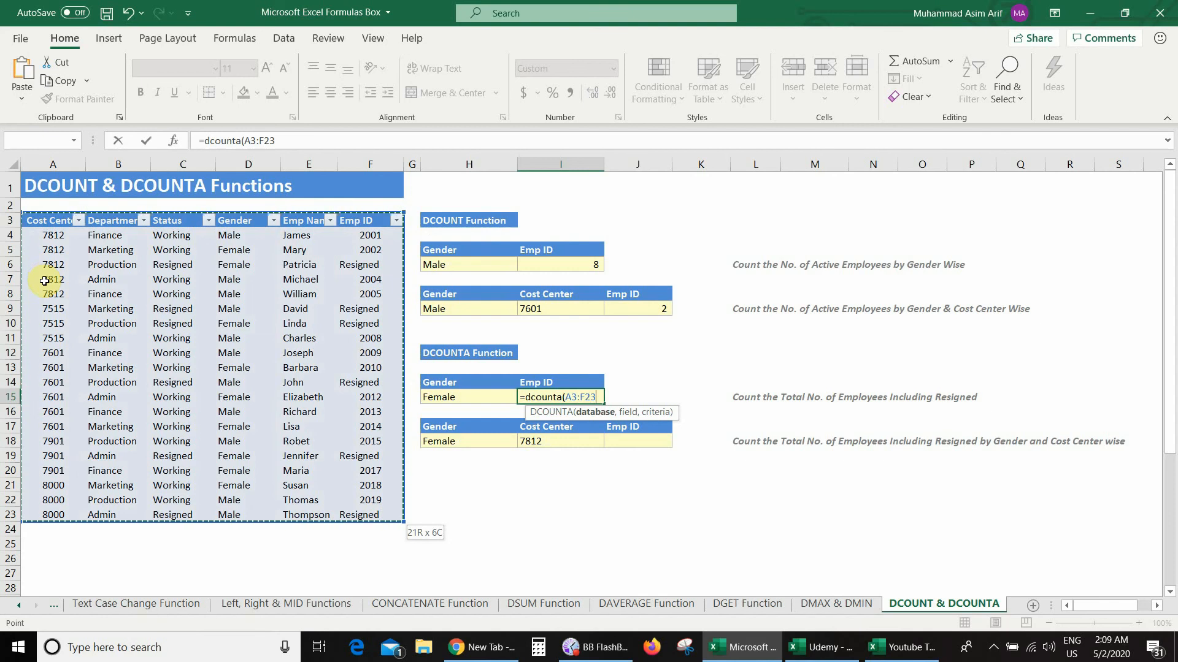
pyautogui.write(',')
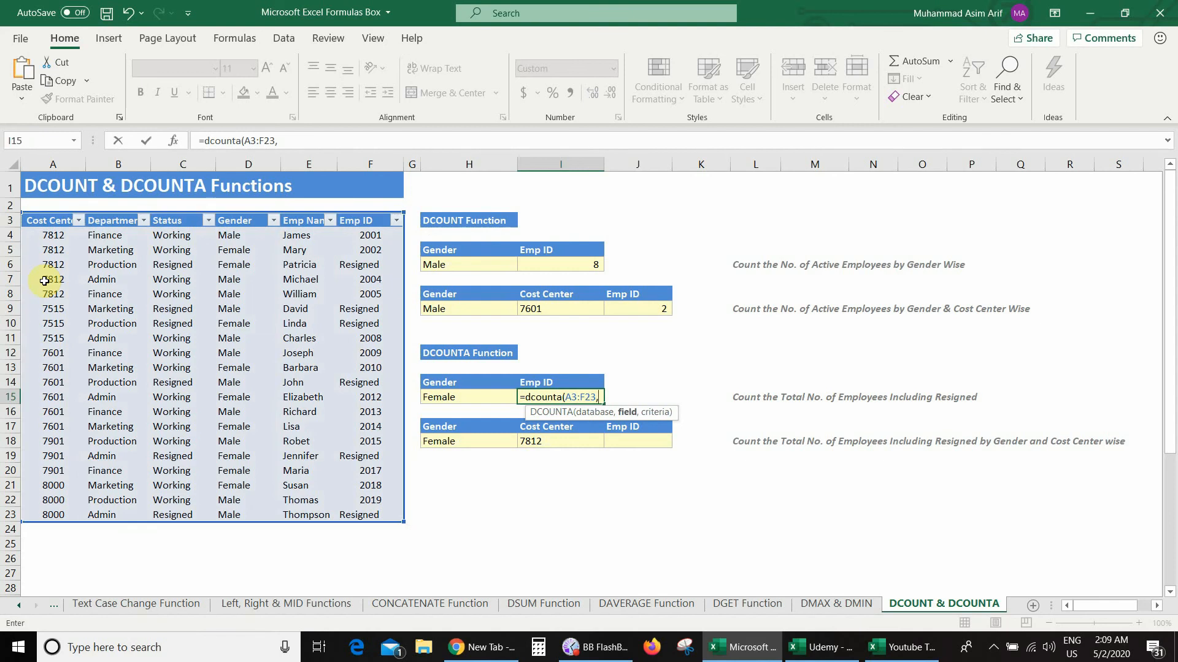
# Step: Complete the DCOUNTA formula in I15 with the Emp ID header I14 as field and H14:H15 as criteria
pyautogui.click(564, 382)
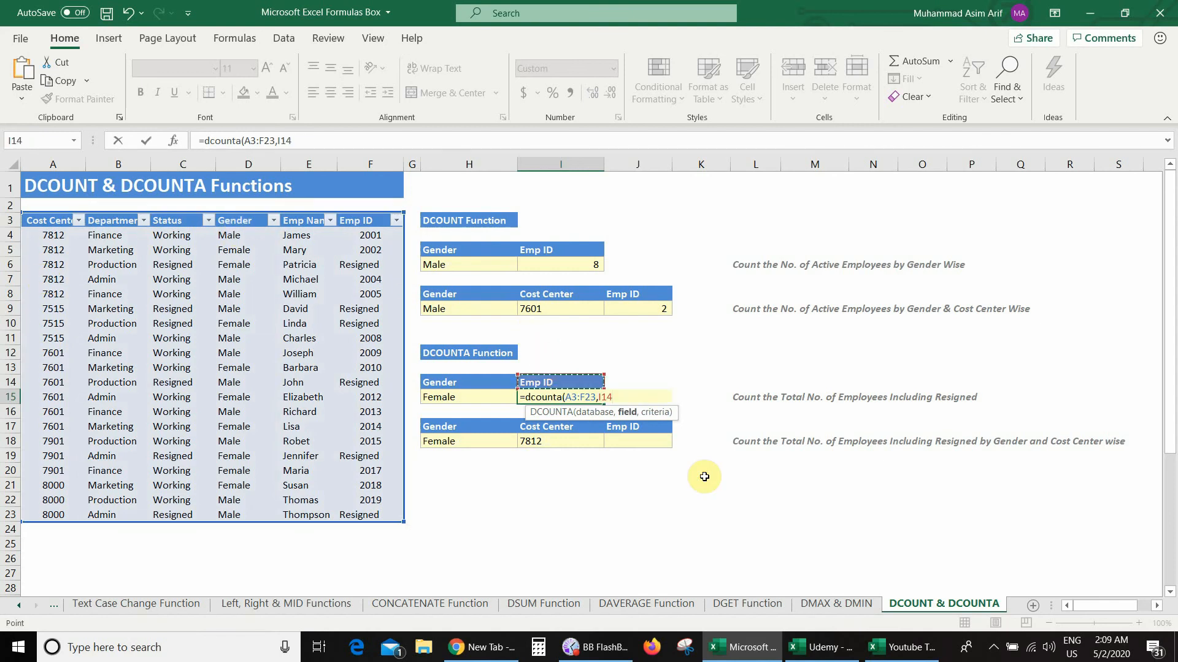
pyautogui.write(',')
pyautogui.press('Up')
pyautogui.press('Left')
pyautogui.hotkey('shift', 'Down')
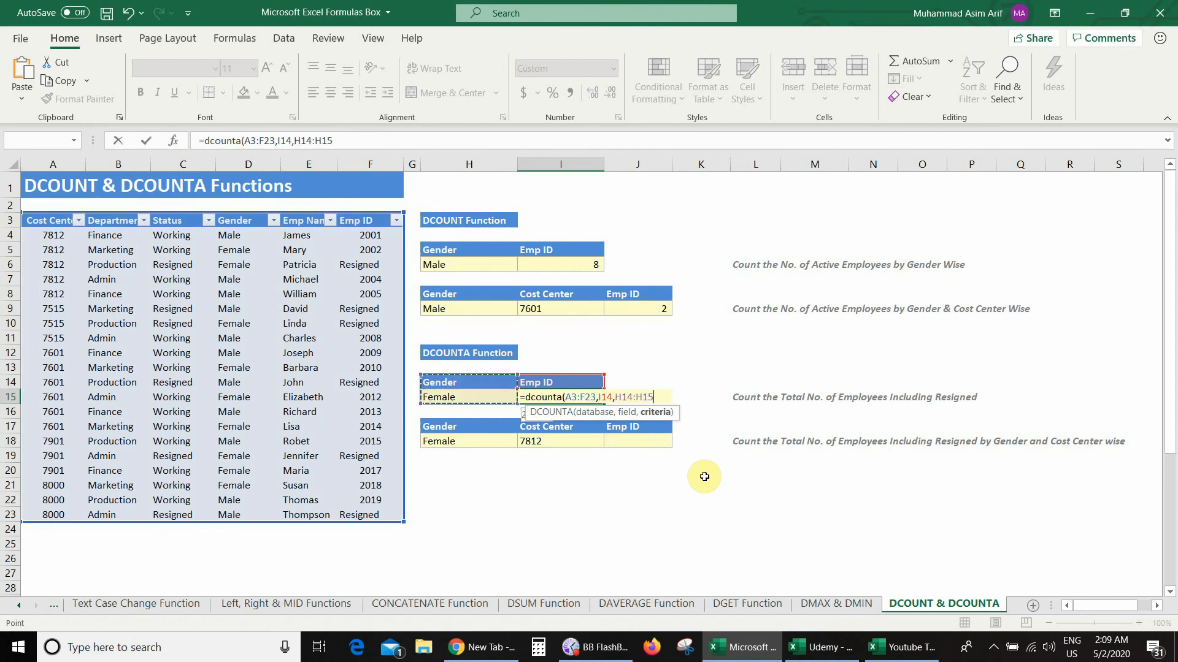
pyautogui.write(')')
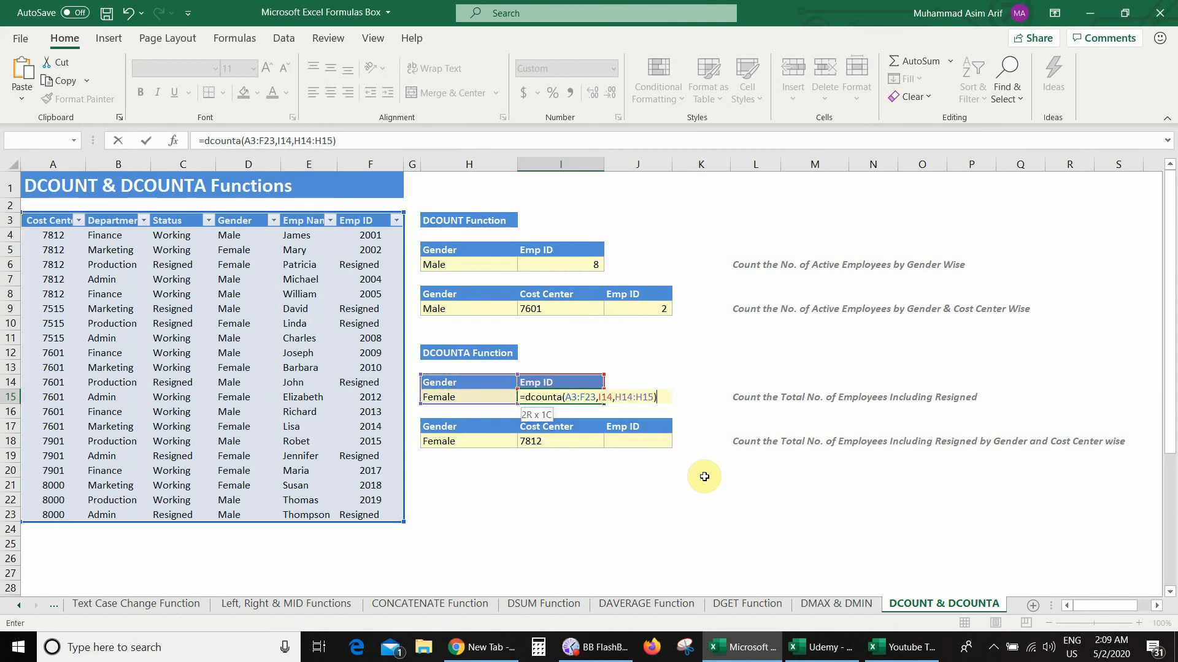
pyautogui.press('Return')
pyautogui.click(572, 397)
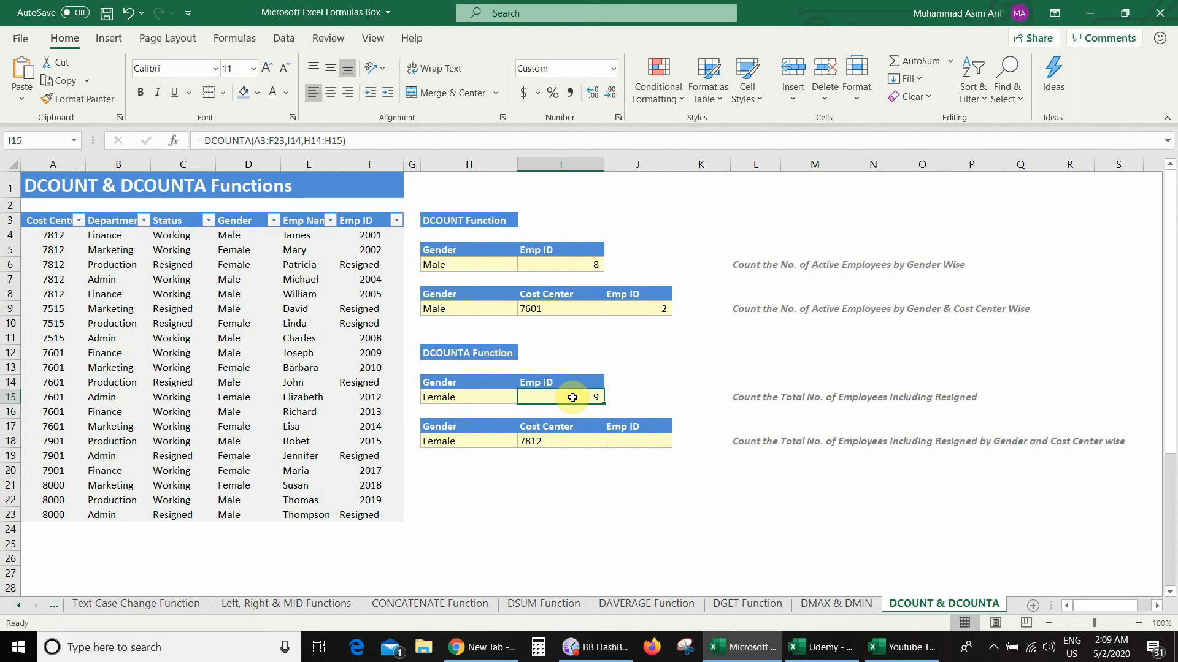
# Step: Change the gender criterion in H15 to Male and check the count in I15
pyautogui.click(466, 399)
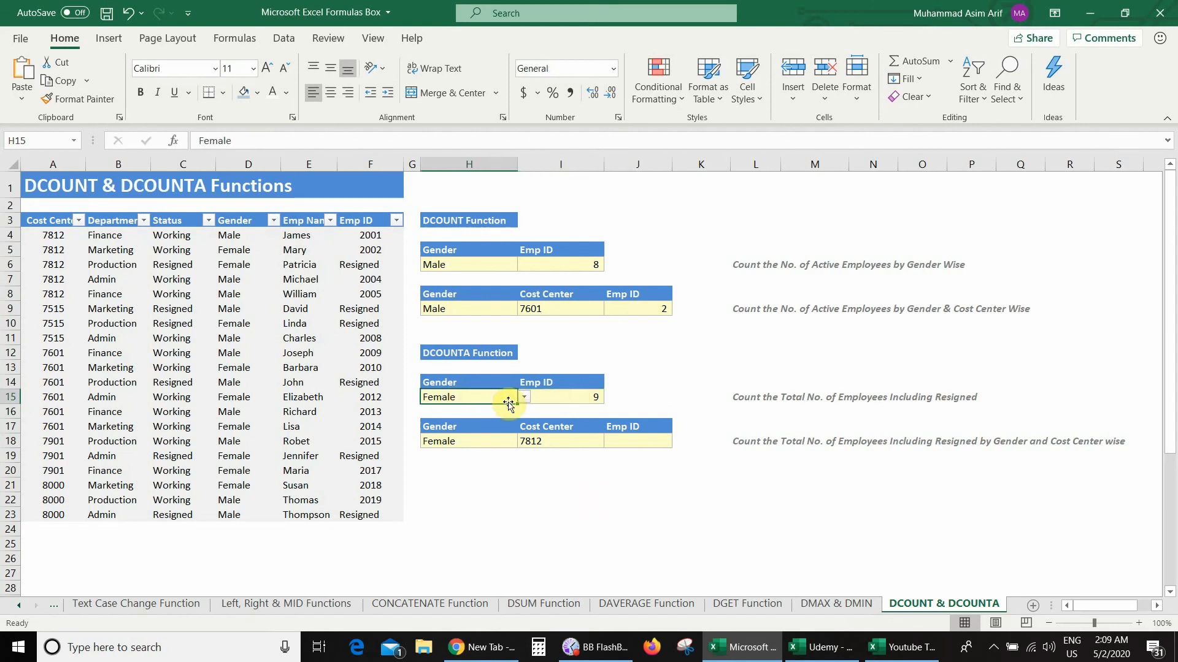
pyautogui.click(525, 397)
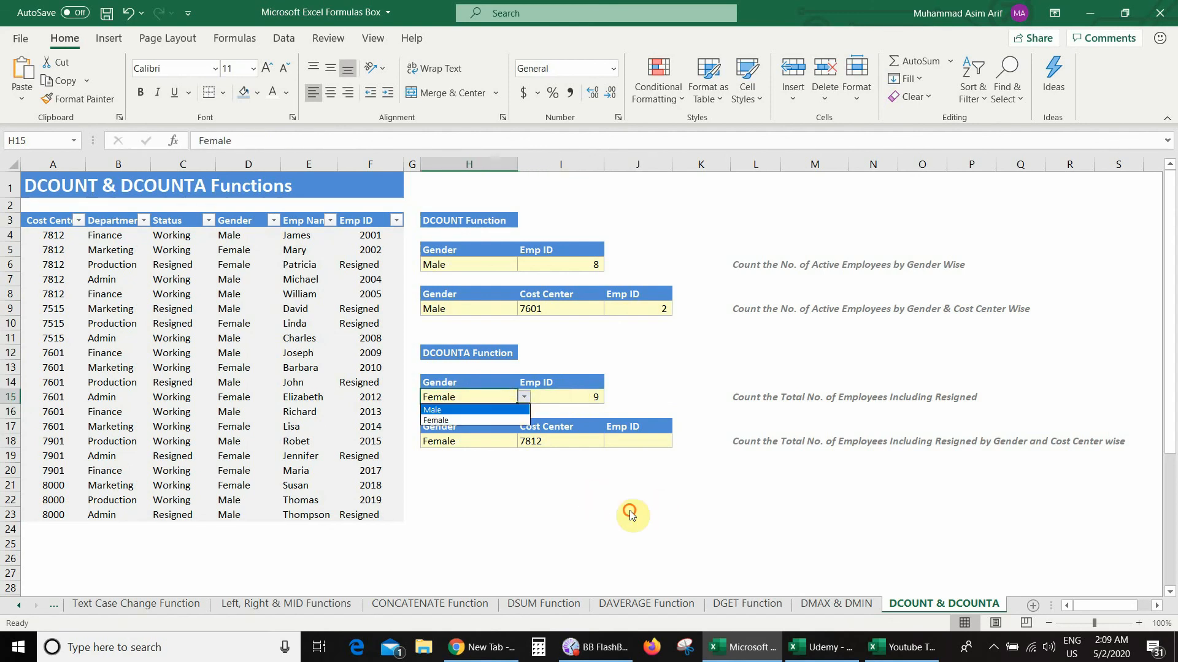
pyautogui.press('Return')
pyautogui.click(599, 399)
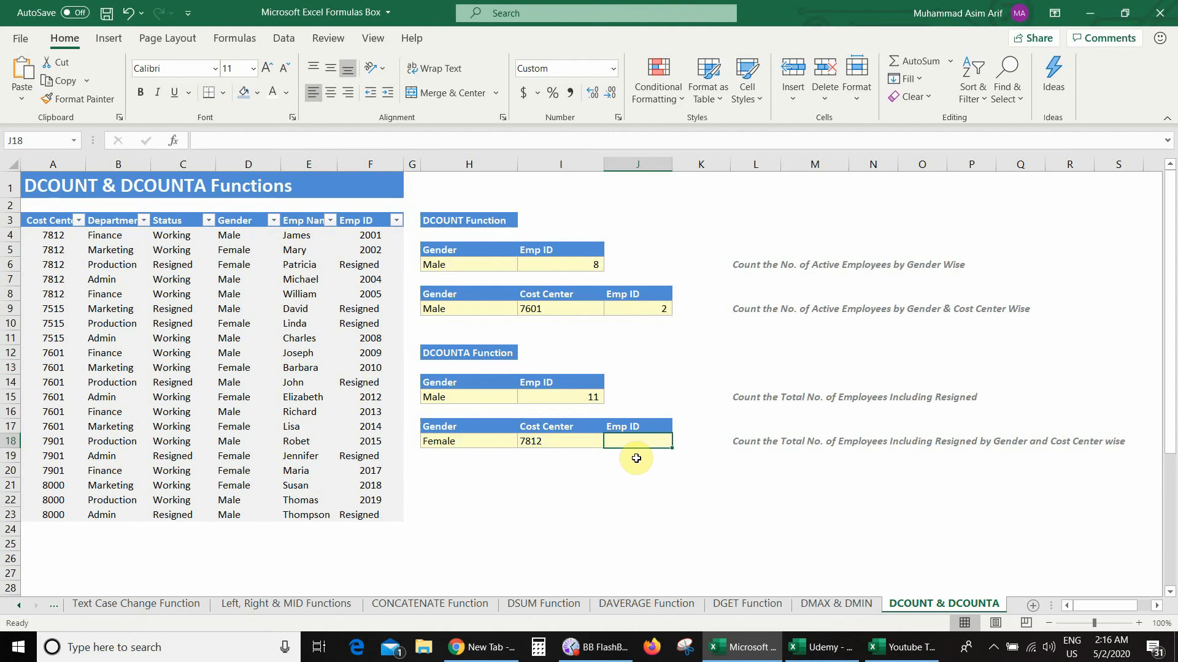
# Step: Start a DCOUNTA formula in J18 with the employee table A3:F23 as its database argument
pyautogui.write('=dco')
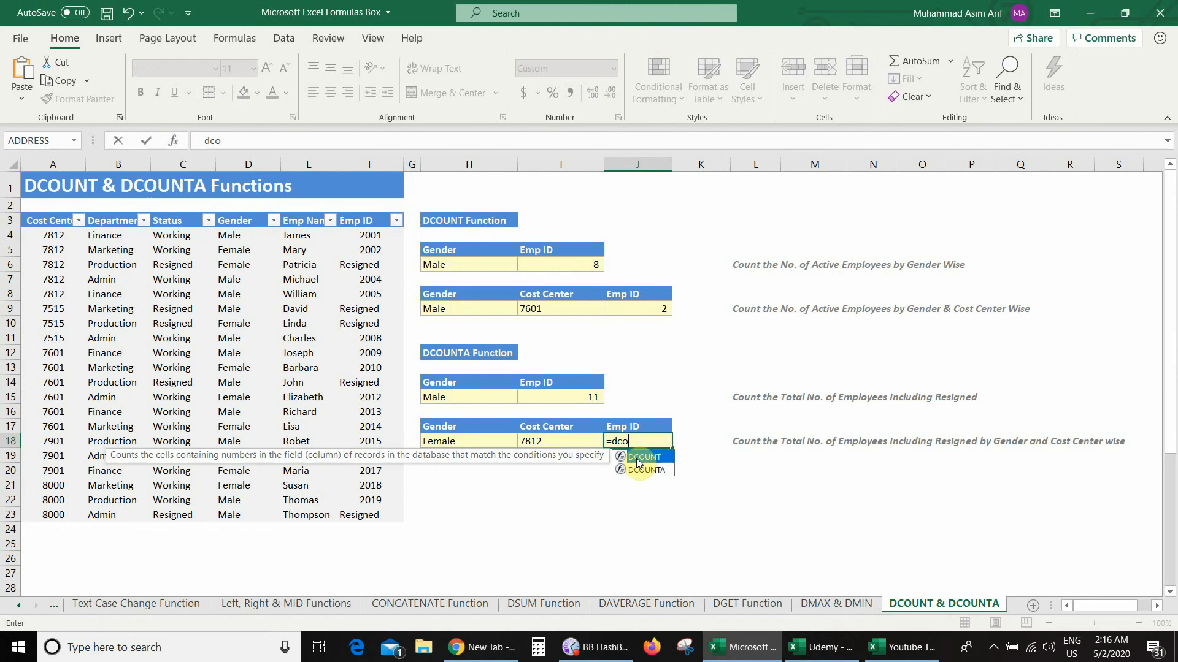
pyautogui.write('unta(')
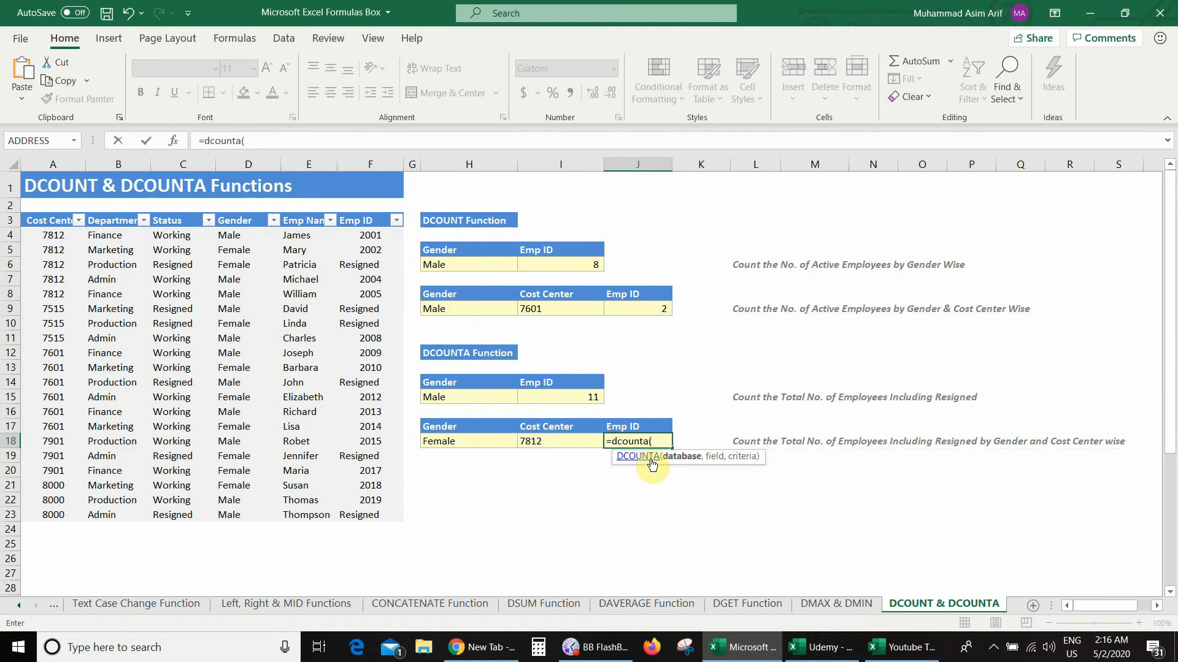
pyautogui.click(52, 220)
pyautogui.hotkey('ctrl', 'shift', 'Right')
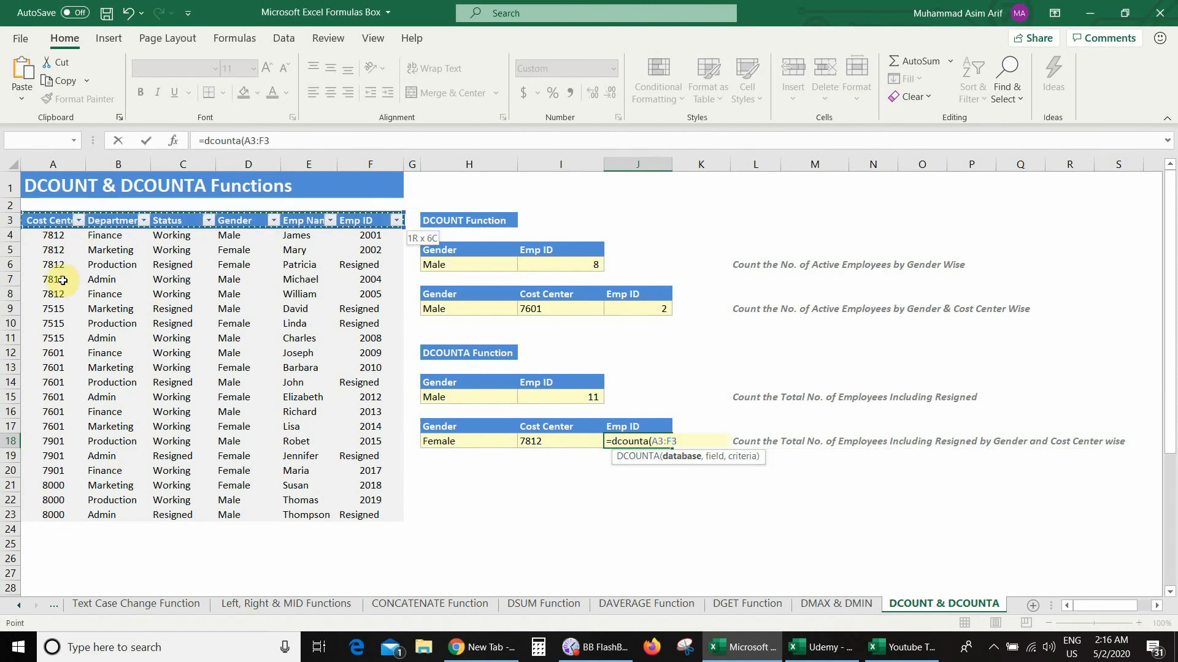
pyautogui.hotkey('ctrl', 'shift', 'Down')
pyautogui.write(',')
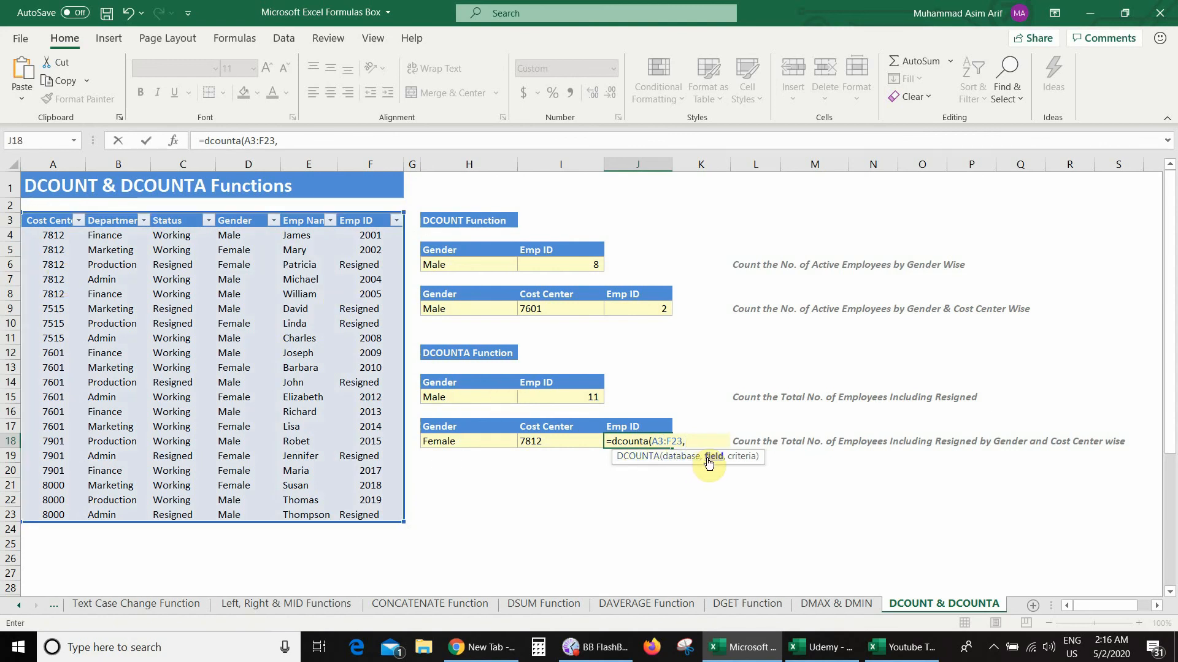
# Step: Complete the DCOUNTA formula in J18 with the Emp ID header J17 as field and H17:I18 as criteria
pyautogui.click(636, 426)
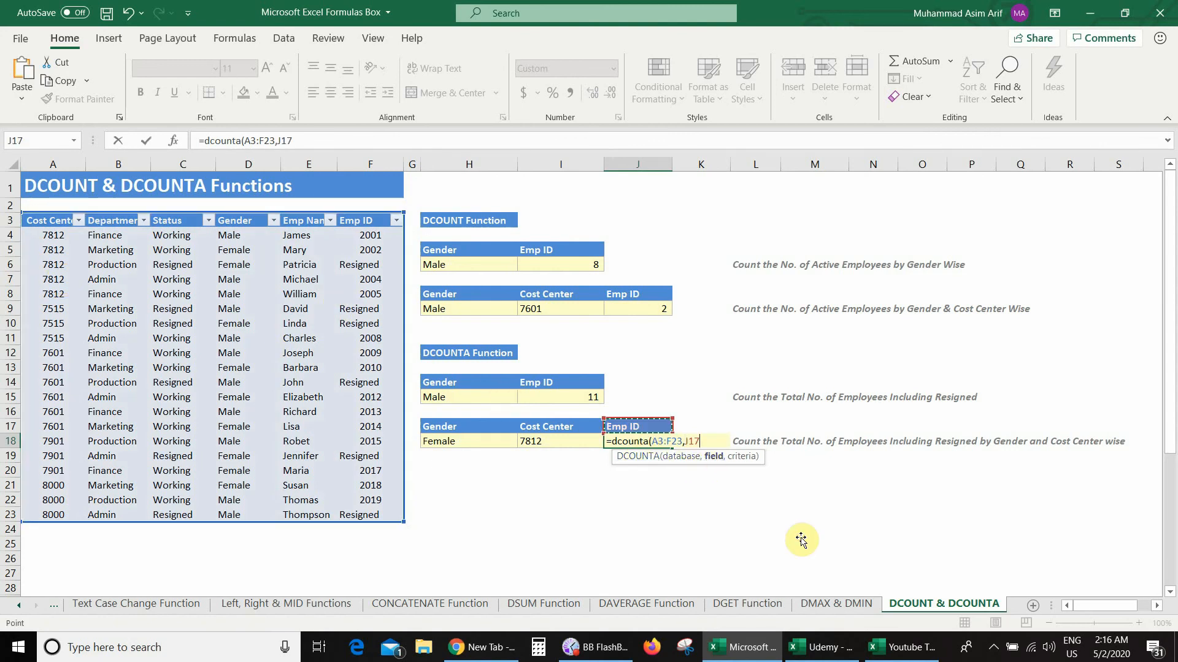
pyautogui.write(',')
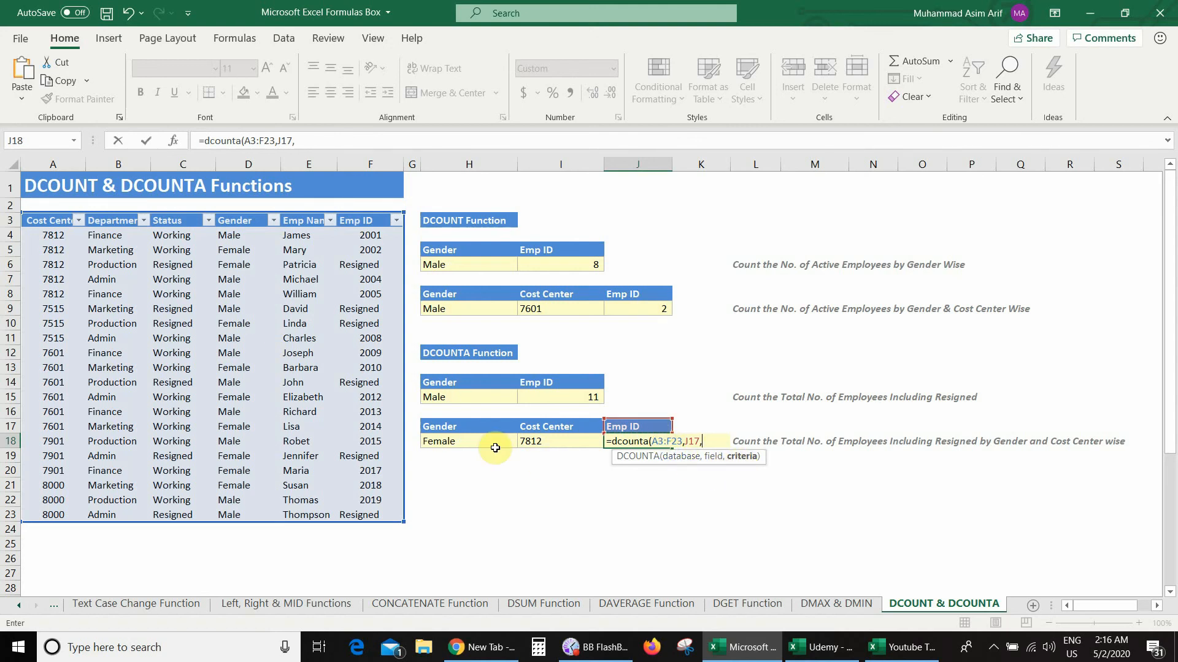
pyautogui.moveTo(454, 427); pyautogui.dragTo(532, 442)
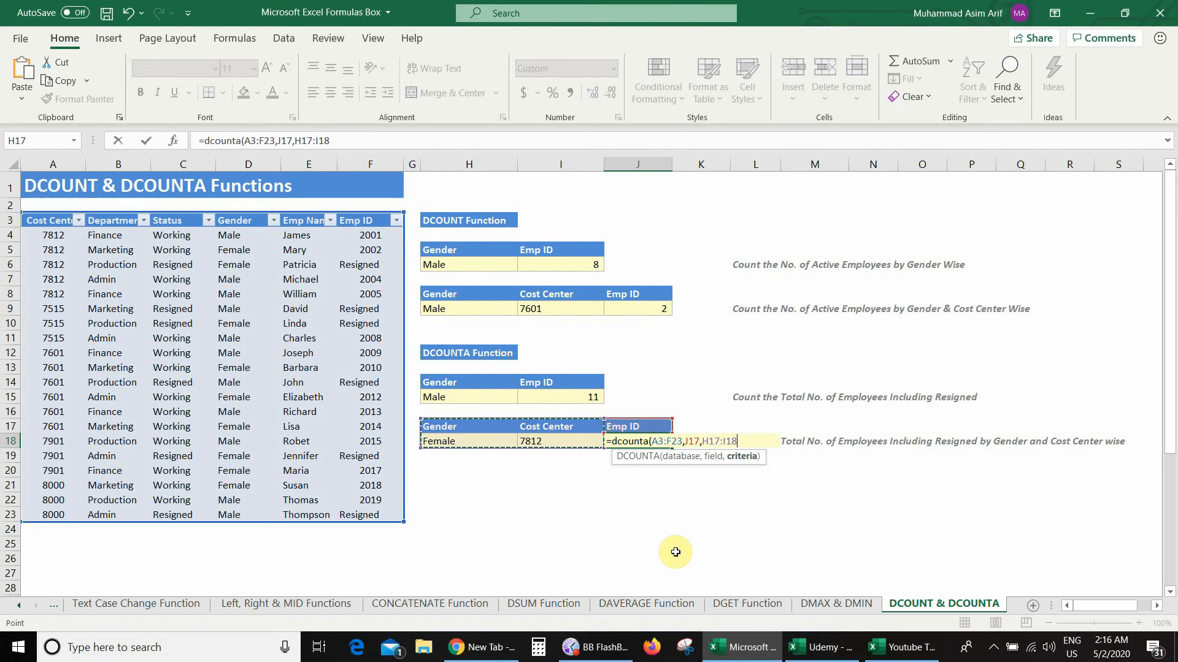
pyautogui.write(')')
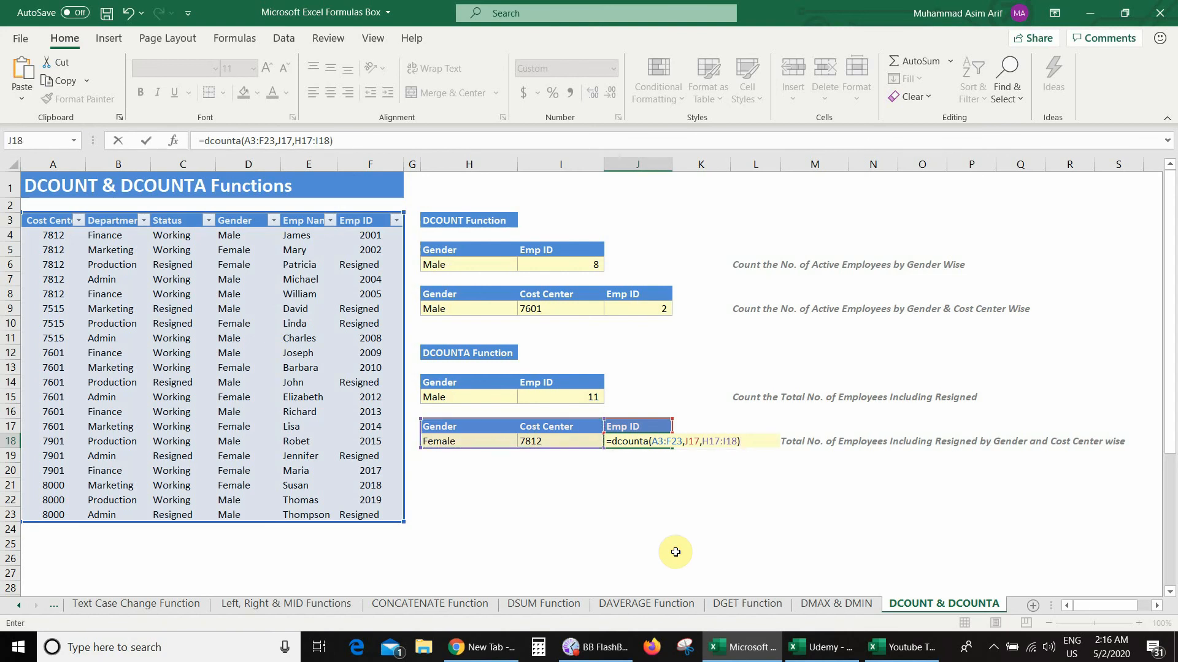
pyautogui.press('Return')
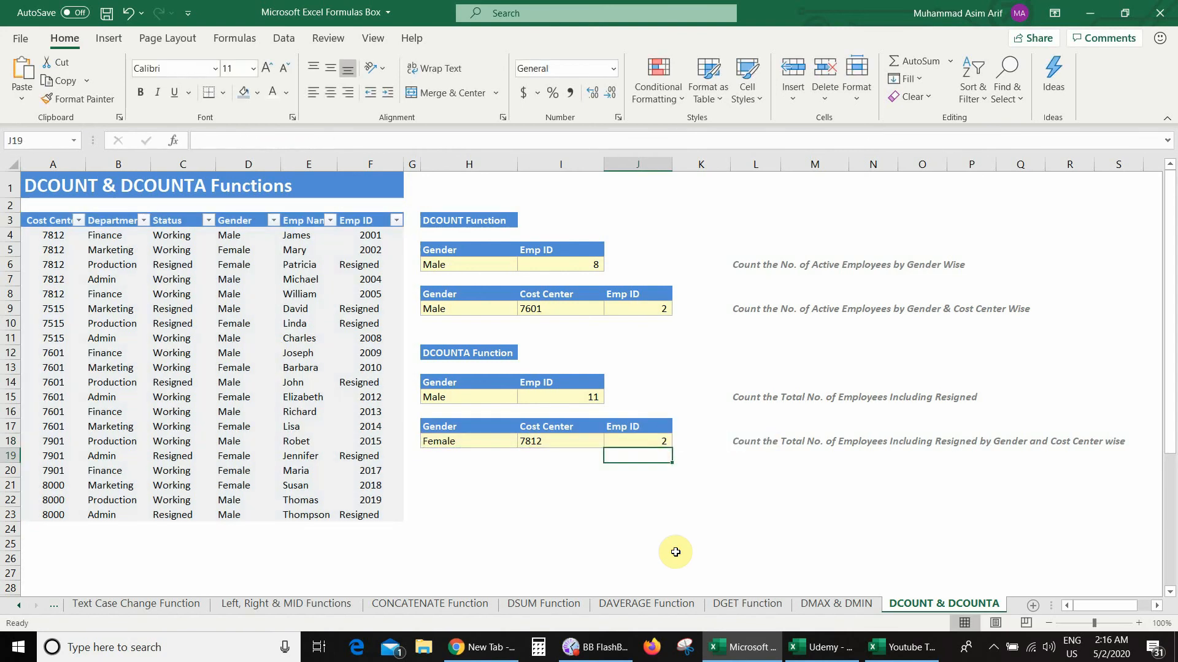
pyautogui.click(629, 443)
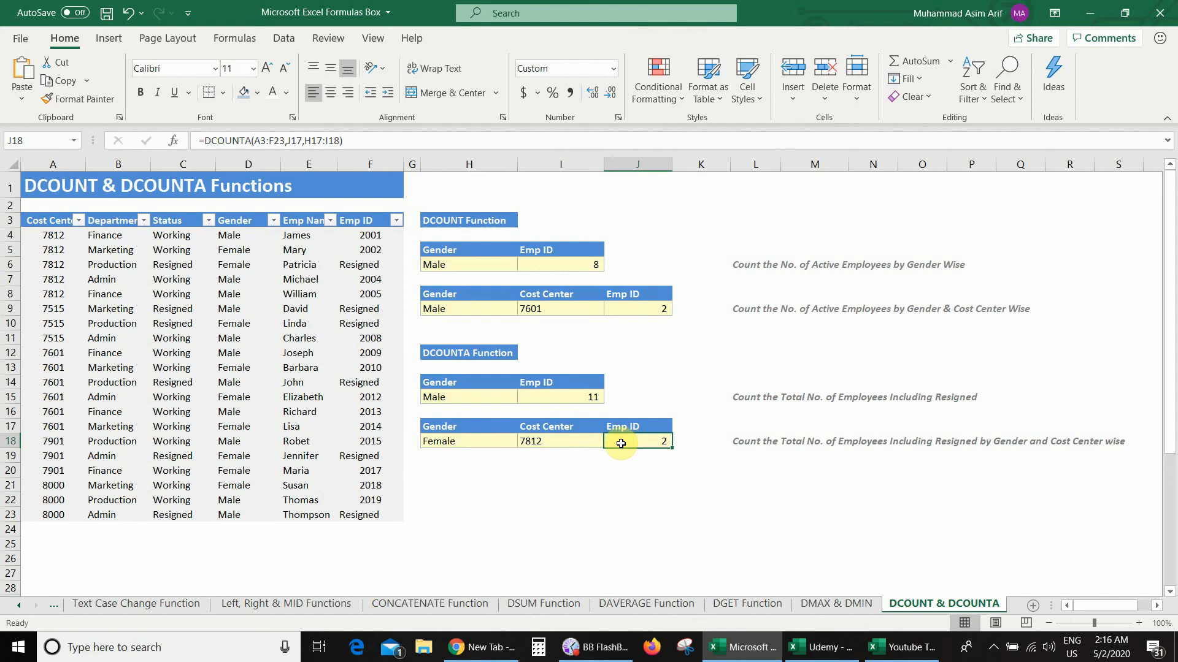
# Step: Change the gender criterion in H18 to Male and check the count in J18
pyautogui.click(496, 443)
pyautogui.click(523, 443)
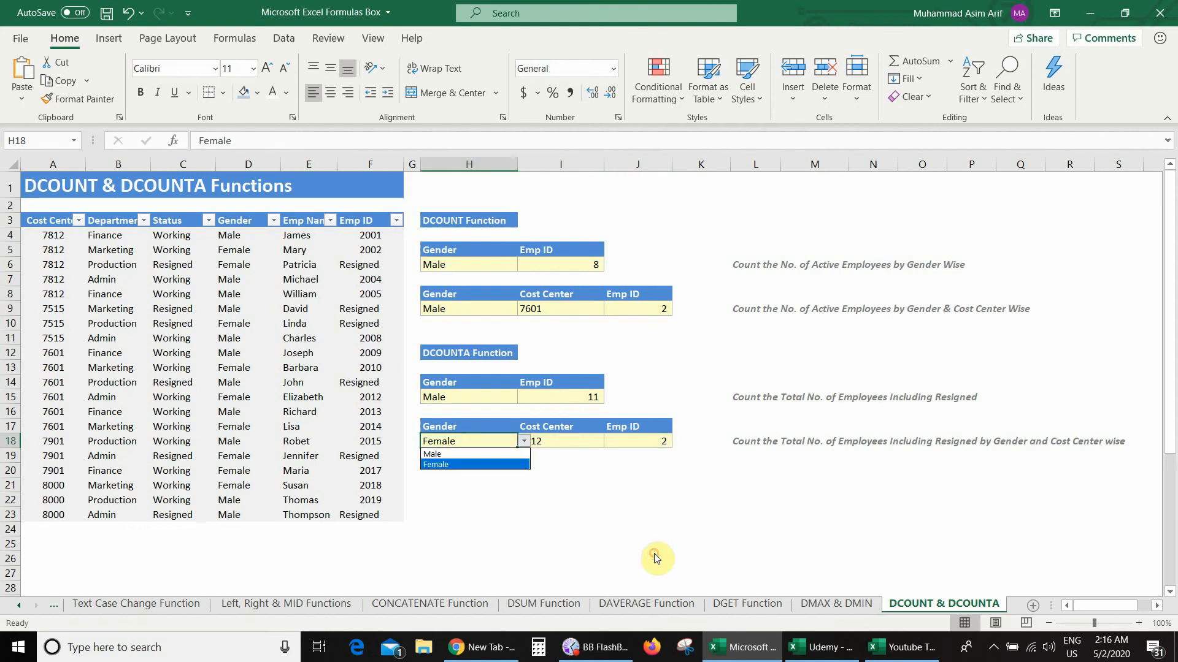
pyautogui.click(502, 455)
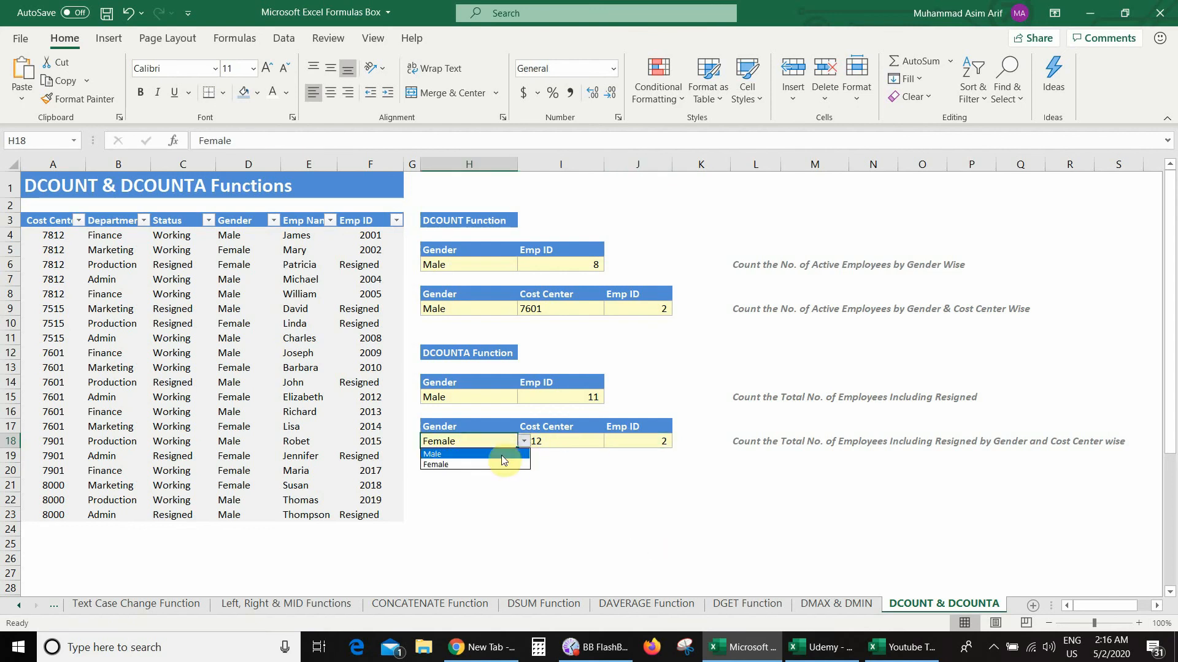
pyautogui.click(632, 441)
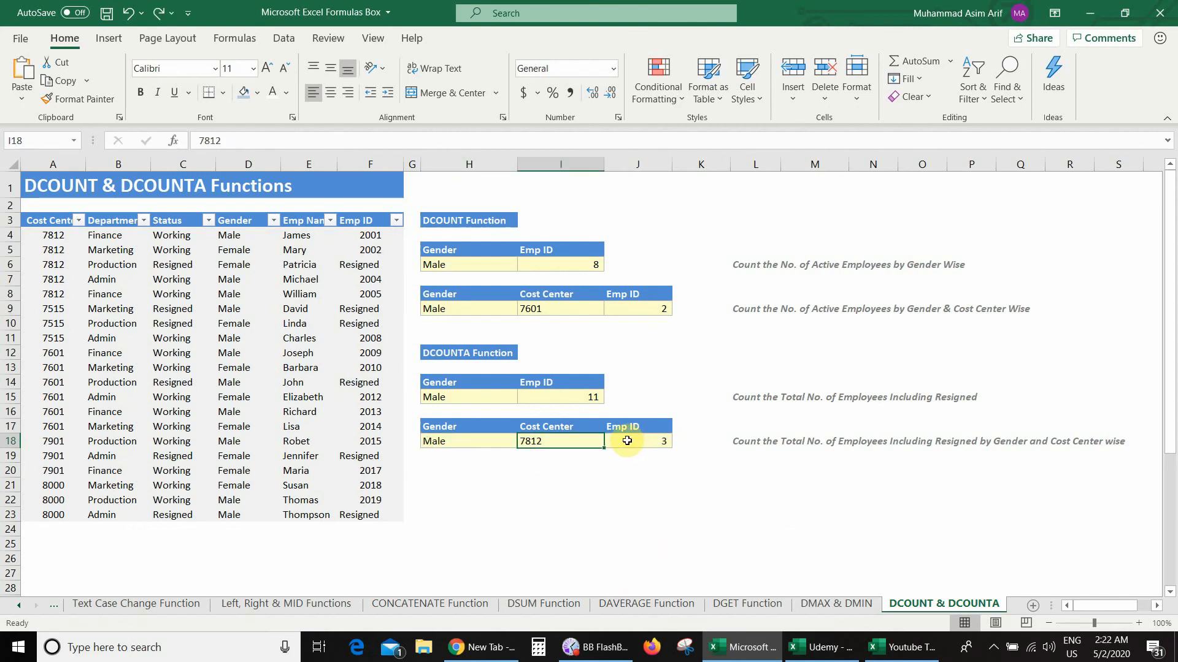